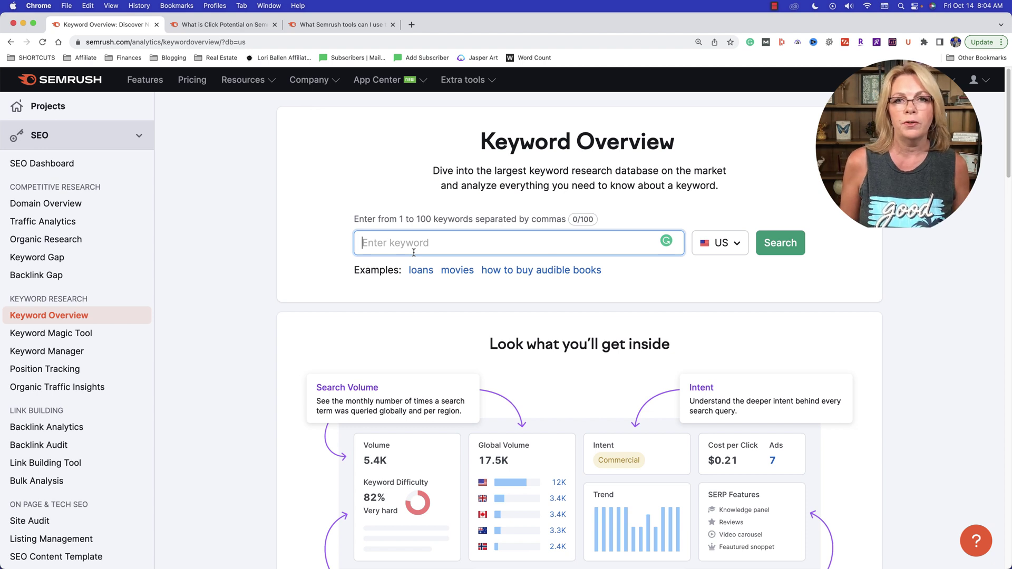
- Run Keyword Overview for 'start a garden' (590 volume, 74% KD) and scroll to Keyword Variations
{"action": "type", "text": "start "}
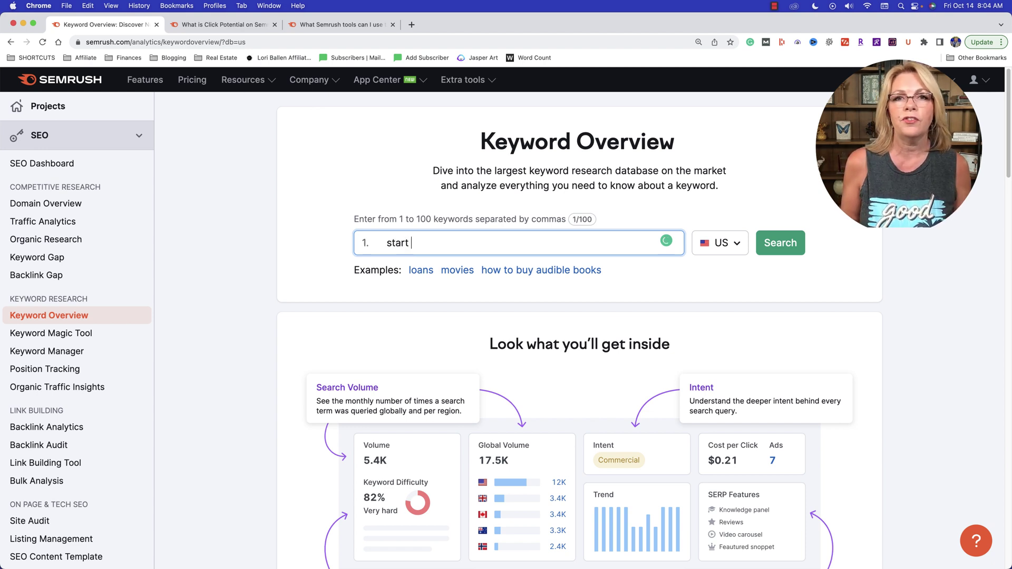
{"action": "type", "text": "a garden"}
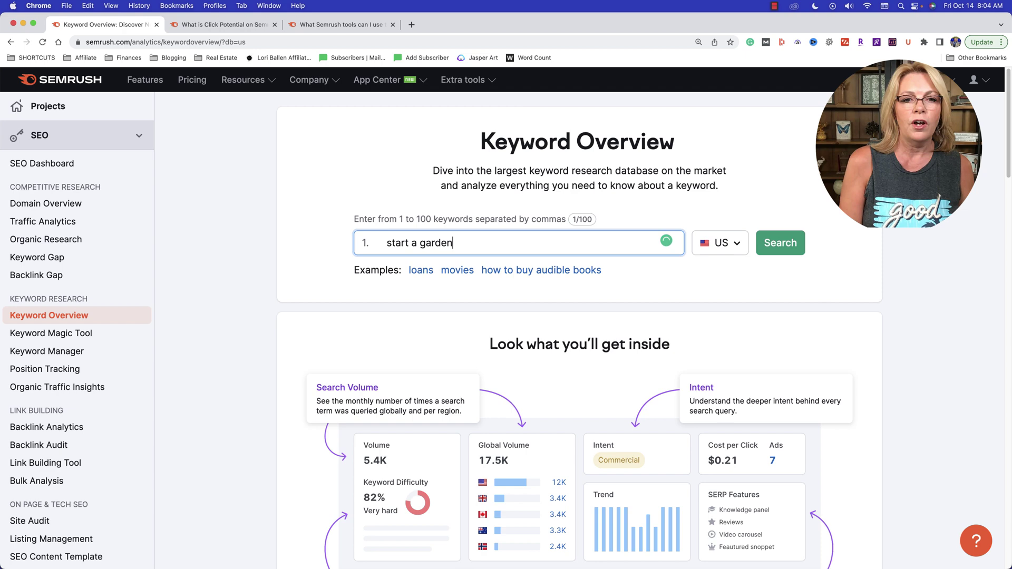
{"action": "key", "text": "Return"}
{"action": "key", "text": "BackSpace"}
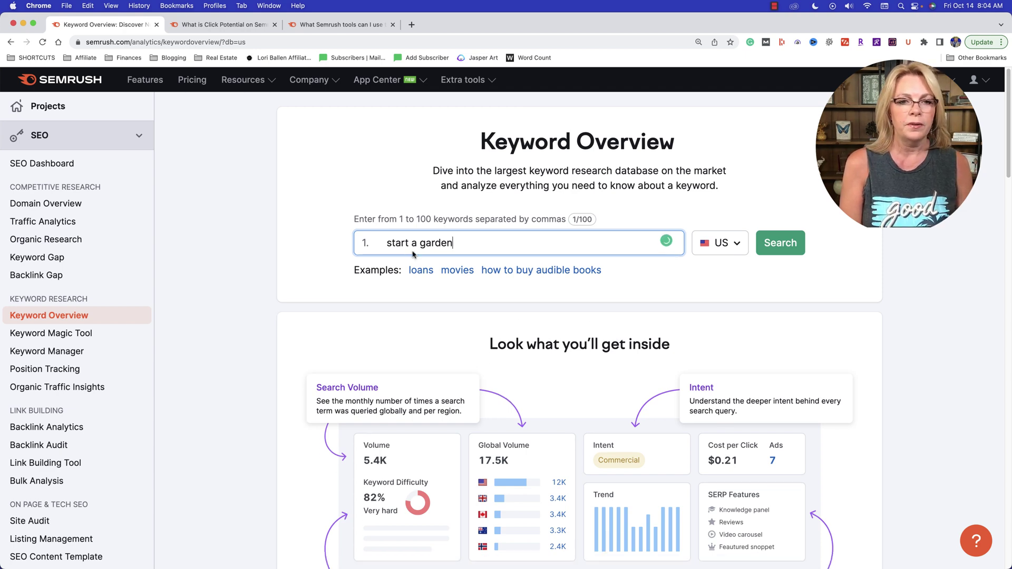
{"action": "left_click", "coordinate": [800, 244]}
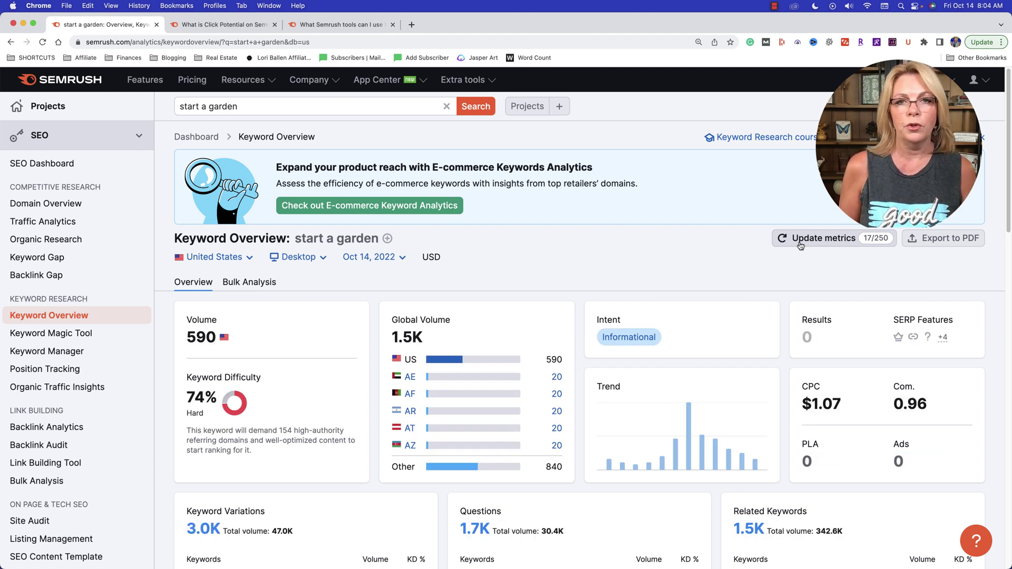
{"action": "scroll", "coordinate": [237, 289], "scroll_direction": "down", "scroll_amount": 1}
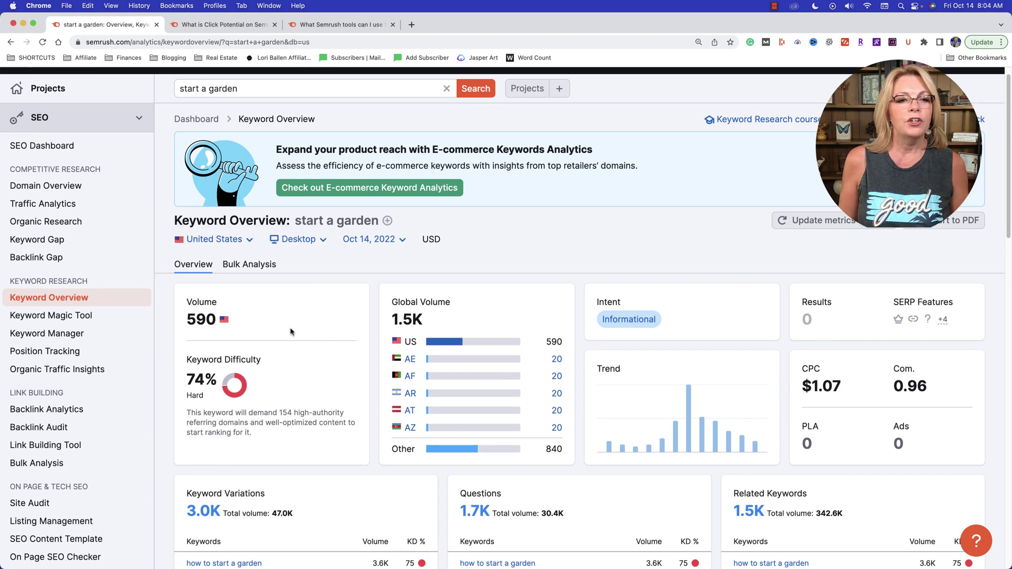
{"action": "scroll", "coordinate": [290, 332], "scroll_direction": "down", "scroll_amount": 1}
{"action": "scroll", "coordinate": [288, 331], "scroll_direction": "down", "scroll_amount": 1}
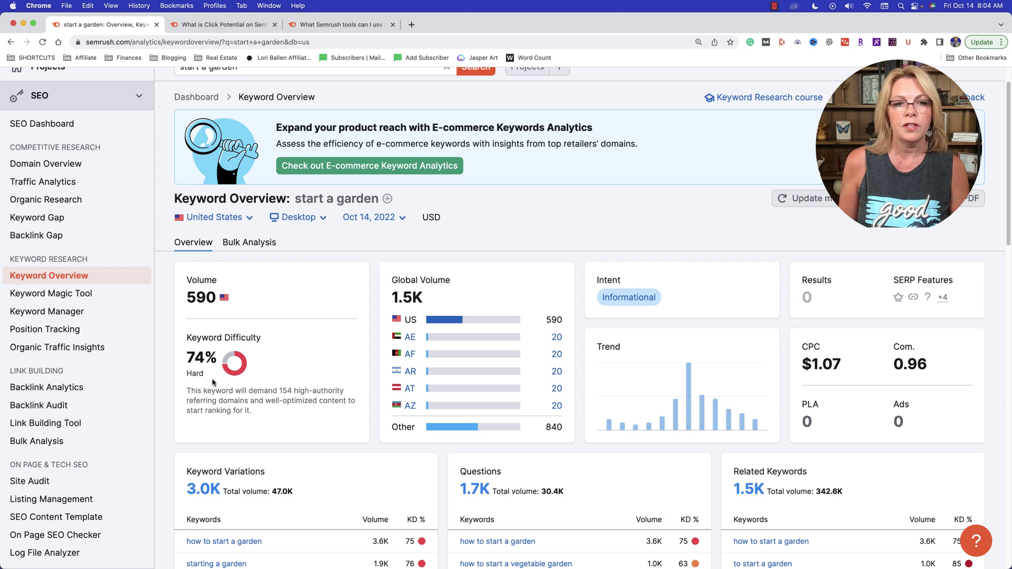
{"action": "scroll", "coordinate": [251, 384], "scroll_direction": "down", "scroll_amount": 1}
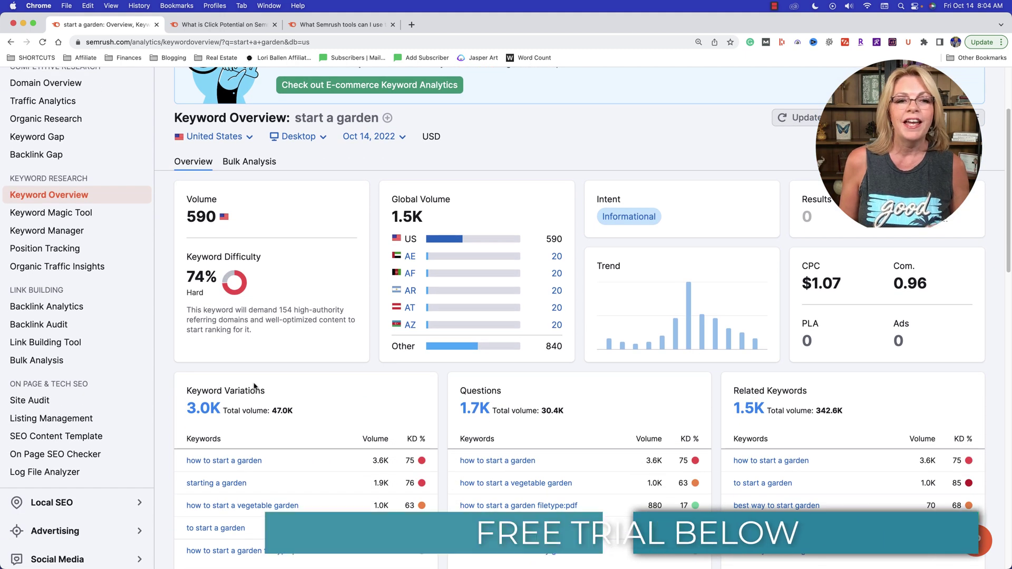
{"action": "scroll", "coordinate": [254, 386], "scroll_direction": "down", "scroll_amount": 3}
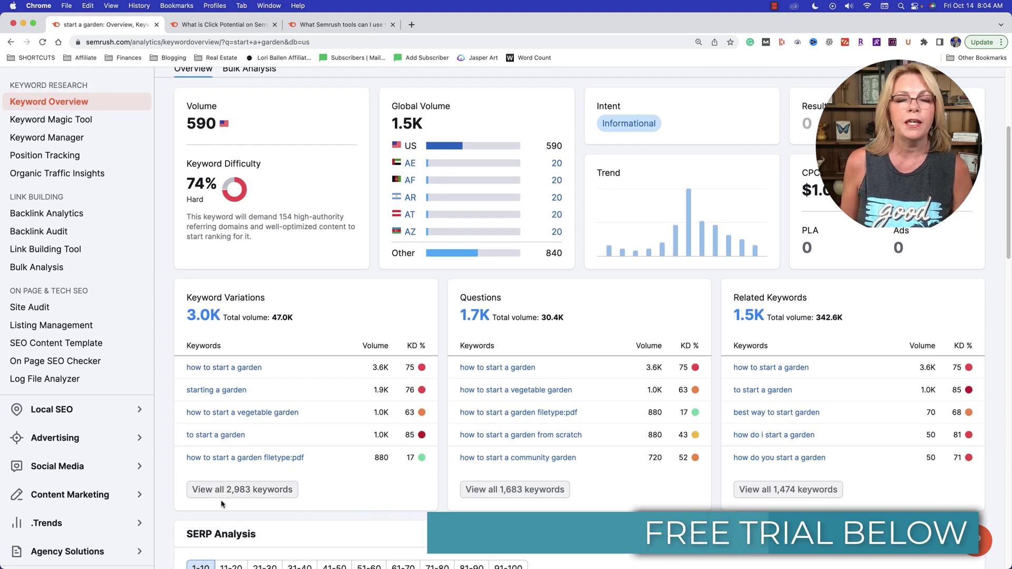
- Open all 2,983 keyword variations for 'start a garden' in Keyword Magic Tool
{"action": "left_click", "coordinate": [244, 495]}
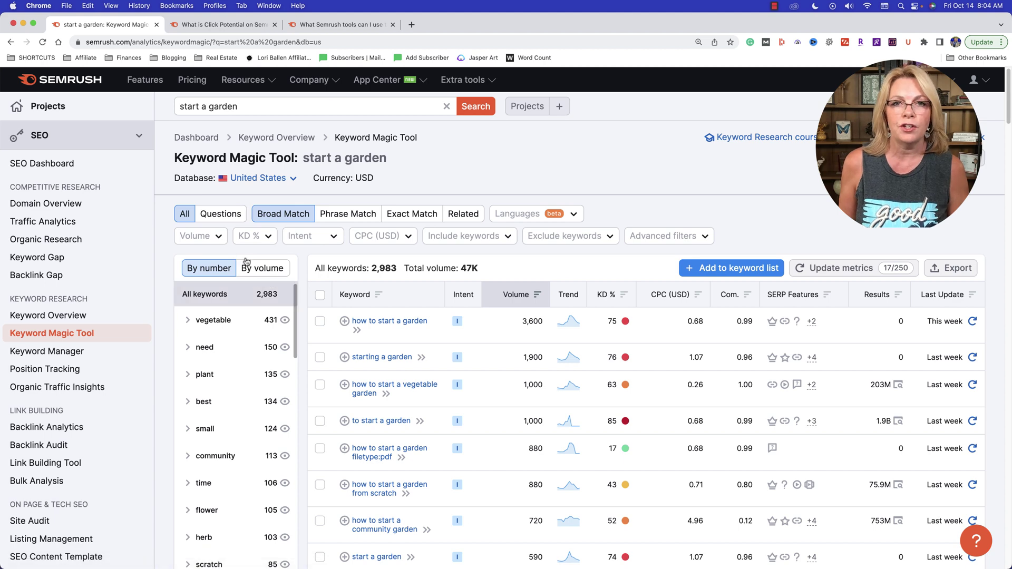
{"action": "scroll", "coordinate": [248, 263], "scroll_direction": "down", "scroll_amount": 2}
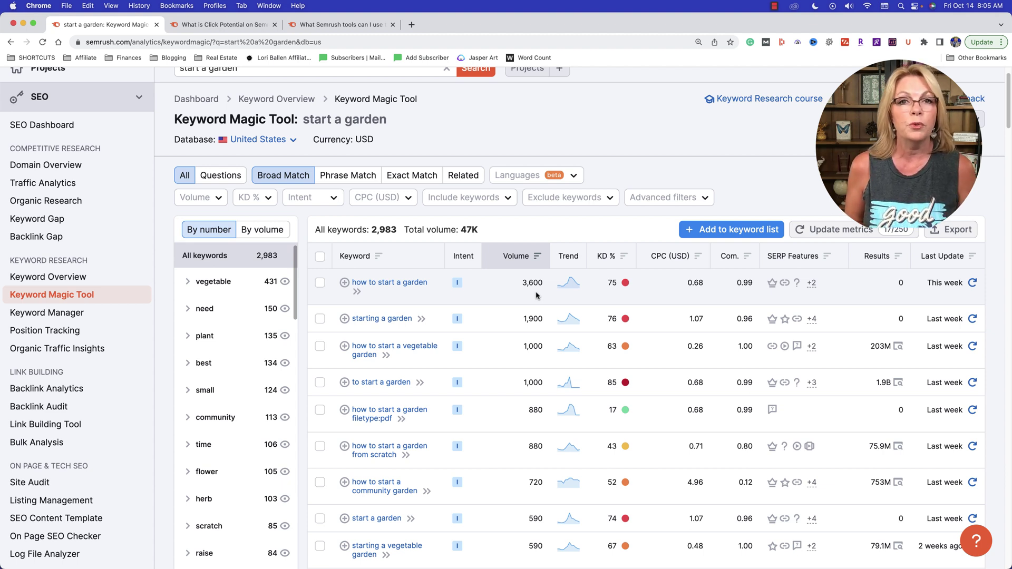
{"action": "mouse_move", "coordinate": [613, 285]}
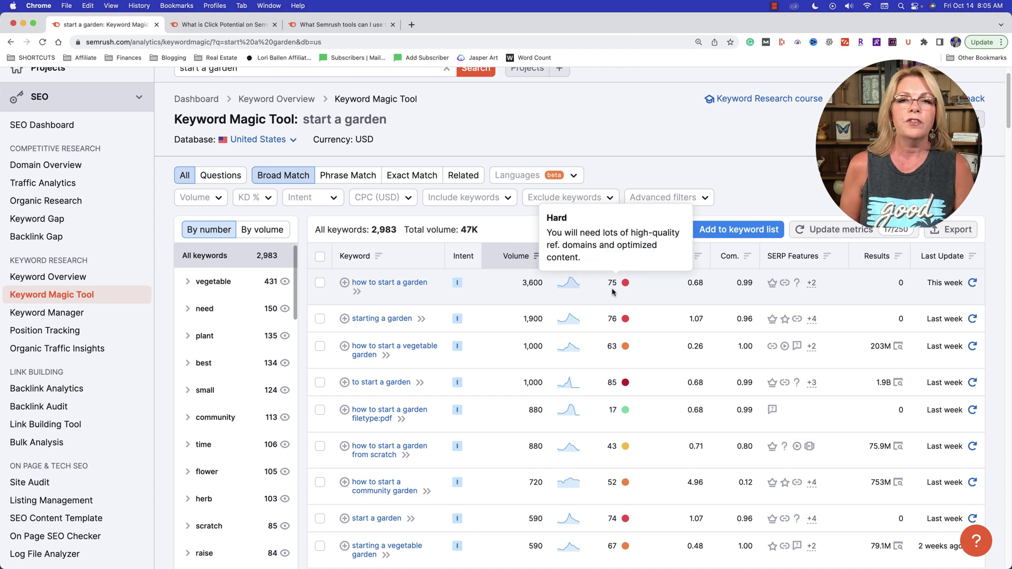
- Add 'how to start a garden' to a newly created keyword list named 'Gardening'
{"action": "left_click", "coordinate": [344, 284]}
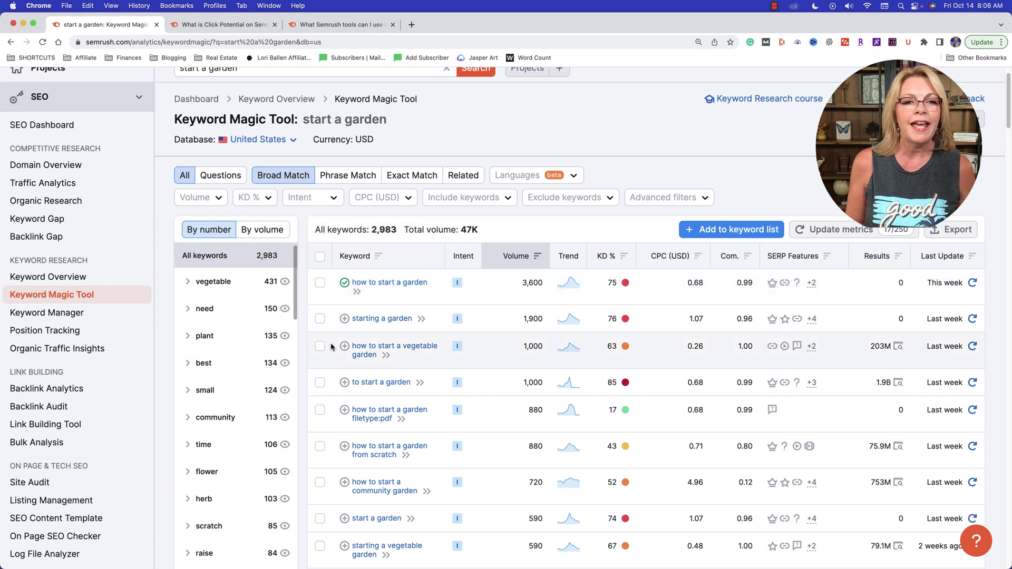
{"action": "left_click", "coordinate": [356, 284]}
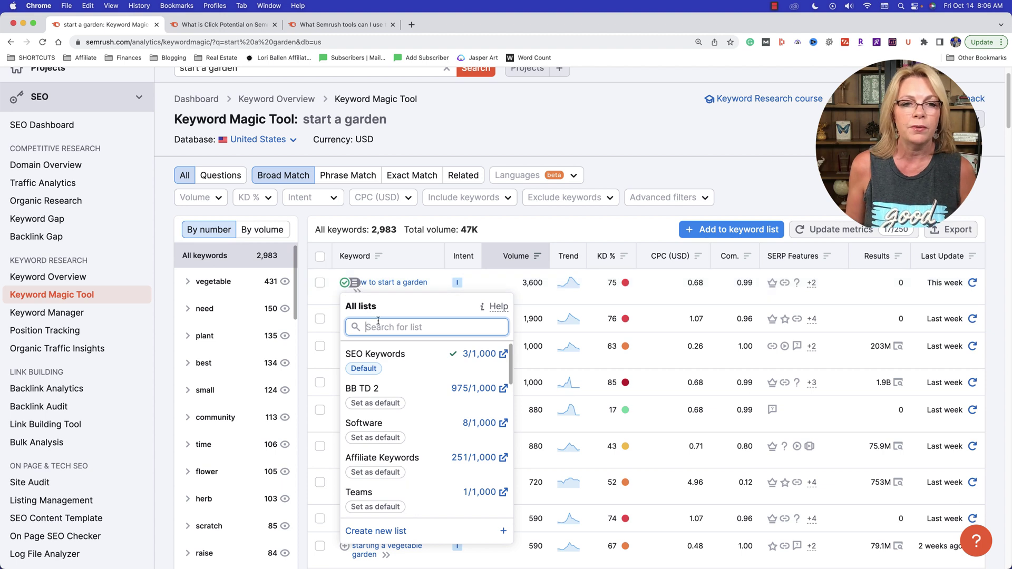
{"action": "left_click", "coordinate": [396, 531]}
{"action": "type", "text": "Gardening"}
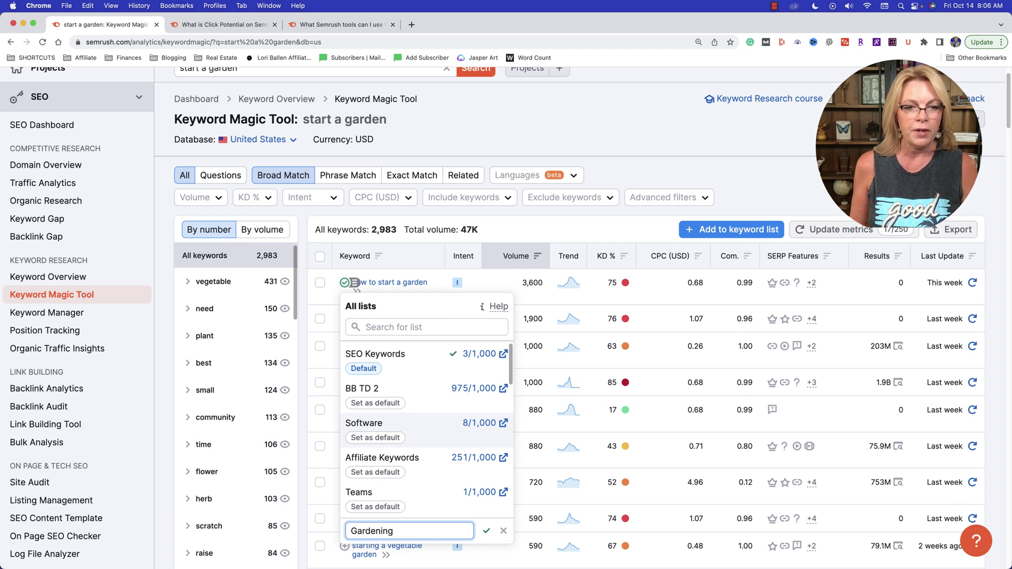
{"action": "left_click", "coordinate": [486, 531]}
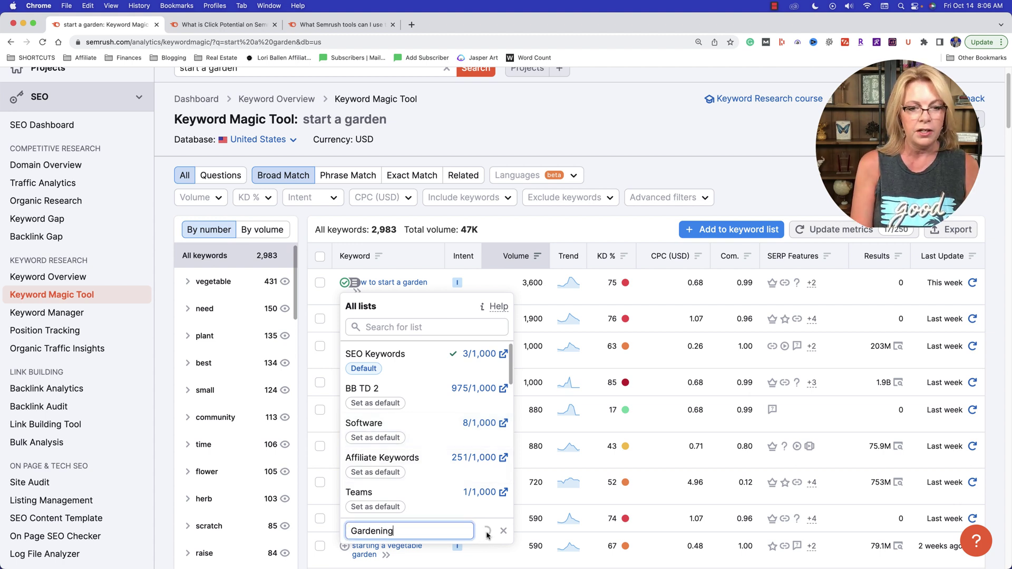
{"action": "left_click", "coordinate": [496, 137]}
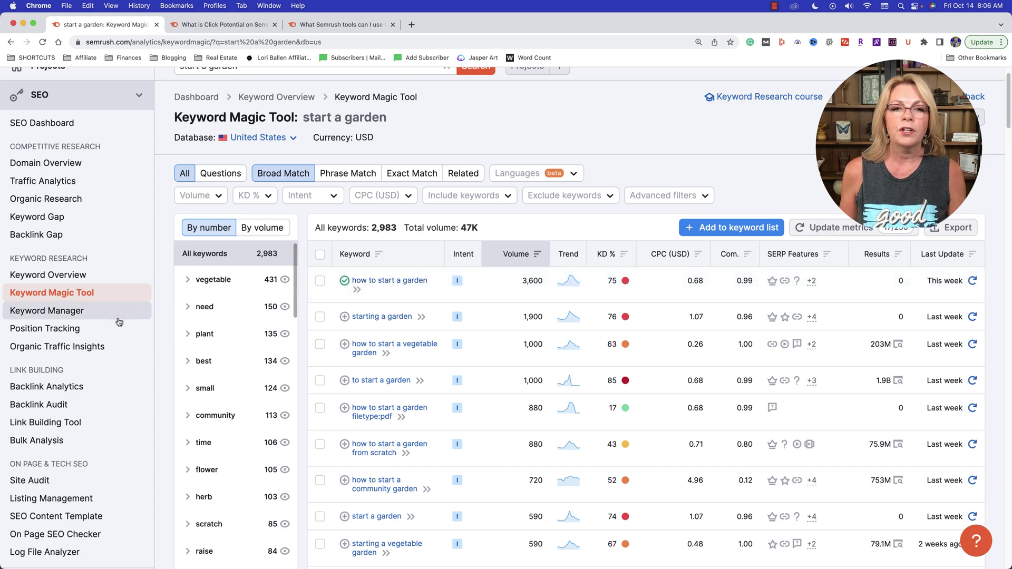
- Go to Keyword Manager and open the one-keyword Gardening list
{"action": "left_click", "coordinate": [43, 316]}
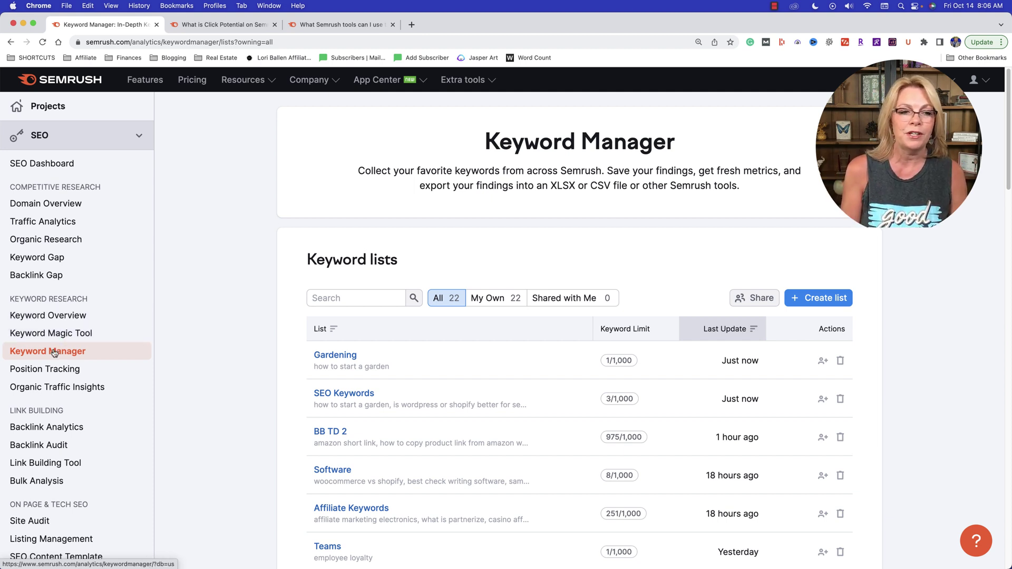
{"action": "left_click", "coordinate": [335, 355]}
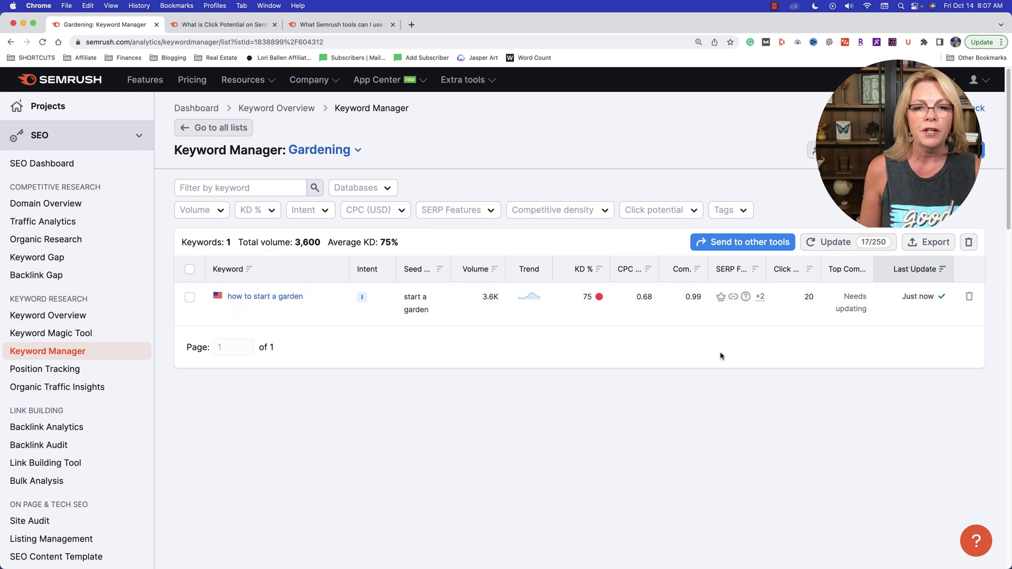
{"action": "mouse_move", "coordinate": [790, 275]}
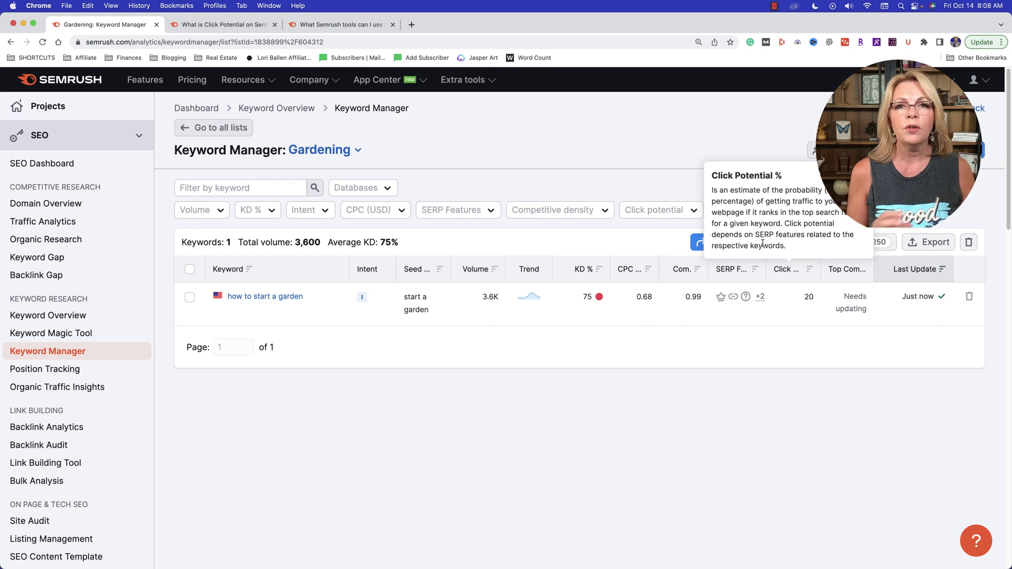
- Search Google for 'how to start a garden' in a new browser tab
{"action": "left_click", "coordinate": [410, 25]}
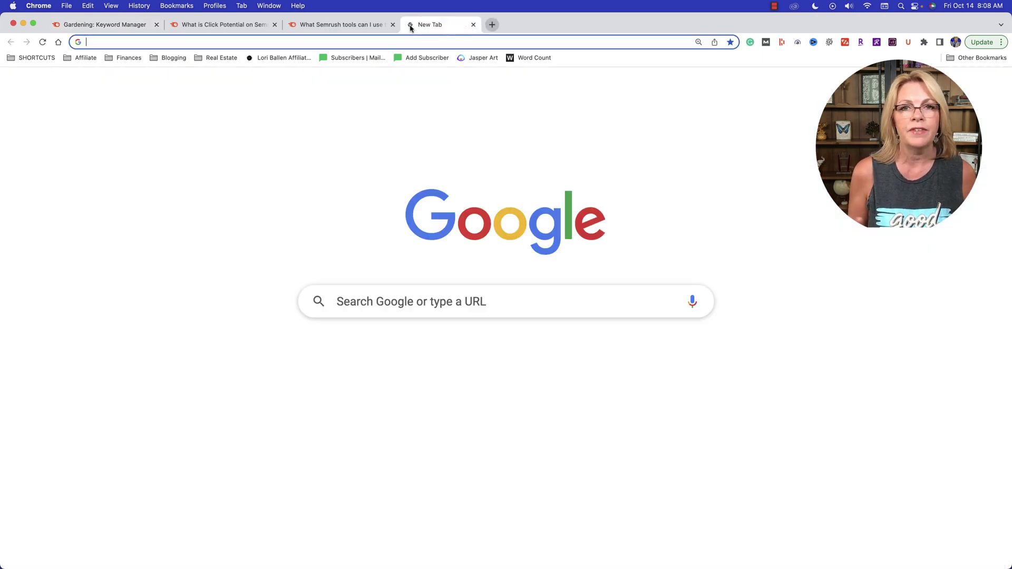
{"action": "type", "text": "how to start a garden"}
{"action": "key", "text": "Return"}
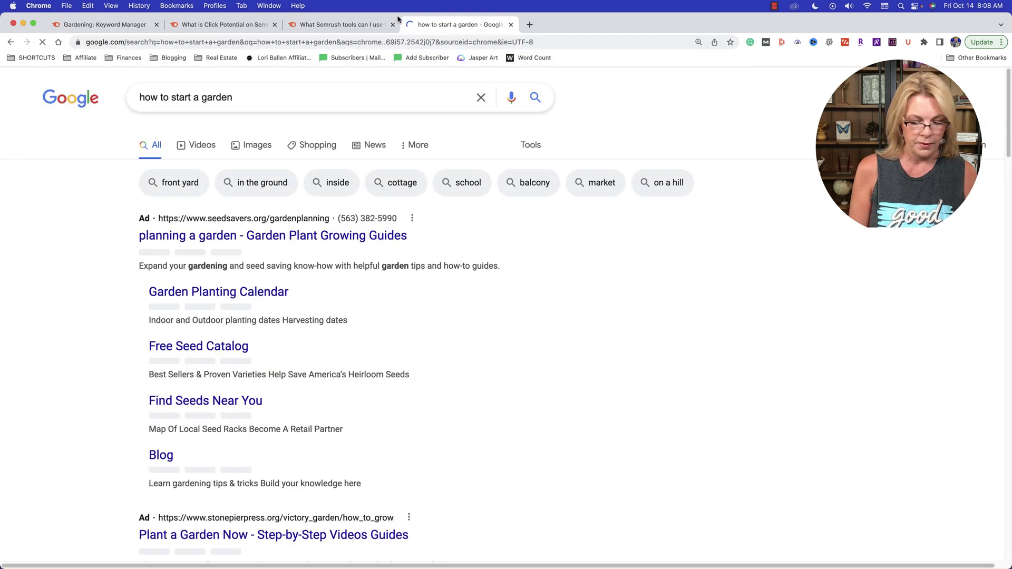
{"action": "scroll", "coordinate": [403, 180], "scroll_direction": "down", "scroll_amount": 1}
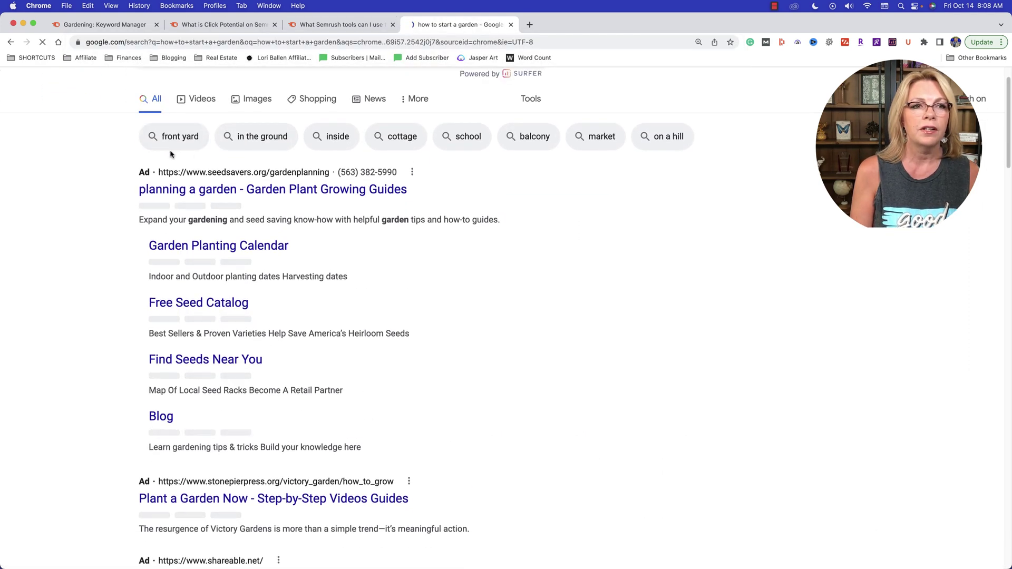
{"action": "scroll", "coordinate": [174, 158], "scroll_direction": "up", "scroll_amount": 1}
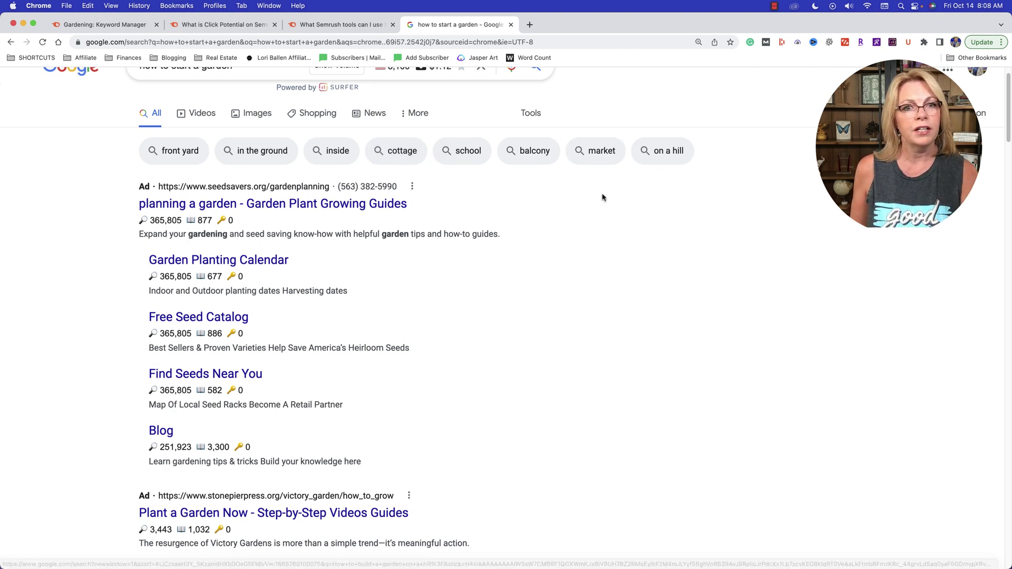
- Review the results past ads, snippets, People also ask and Videos down to Related searches
{"action": "scroll", "coordinate": [447, 307], "scroll_direction": "down", "scroll_amount": 8}
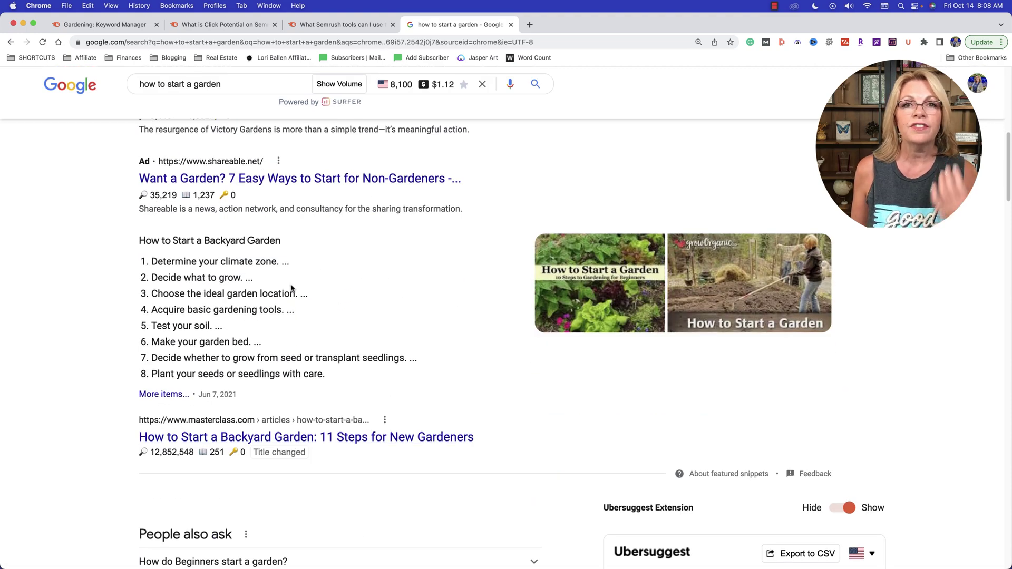
{"action": "scroll", "coordinate": [291, 290], "scroll_direction": "up", "scroll_amount": 8}
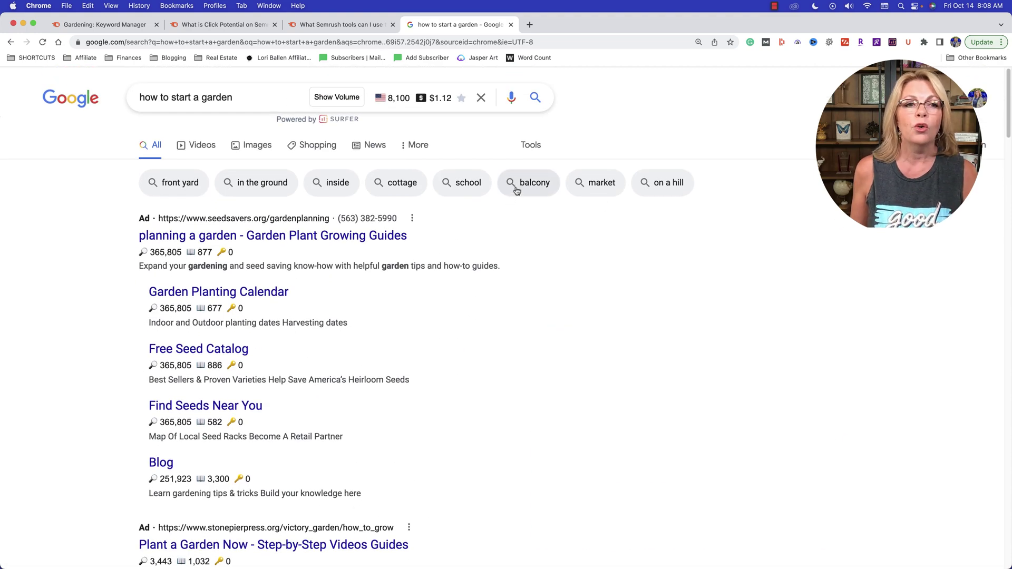
{"action": "scroll", "coordinate": [361, 165], "scroll_direction": "down", "scroll_amount": 2}
{"action": "scroll", "coordinate": [352, 172], "scroll_direction": "down", "scroll_amount": 3}
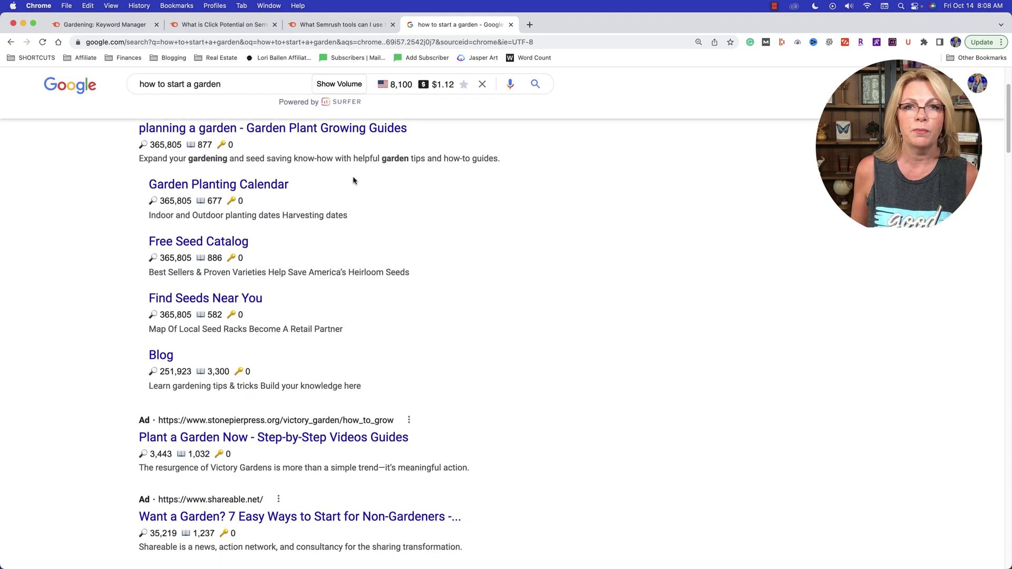
{"action": "scroll", "coordinate": [364, 195], "scroll_direction": "up", "scroll_amount": 5}
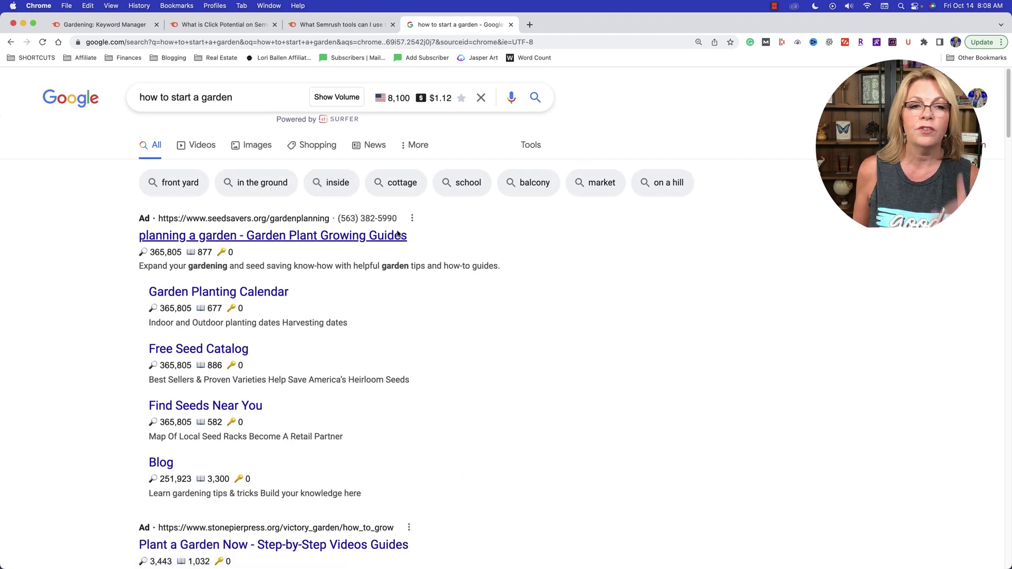
{"action": "scroll", "coordinate": [222, 263], "scroll_direction": "down", "scroll_amount": 1}
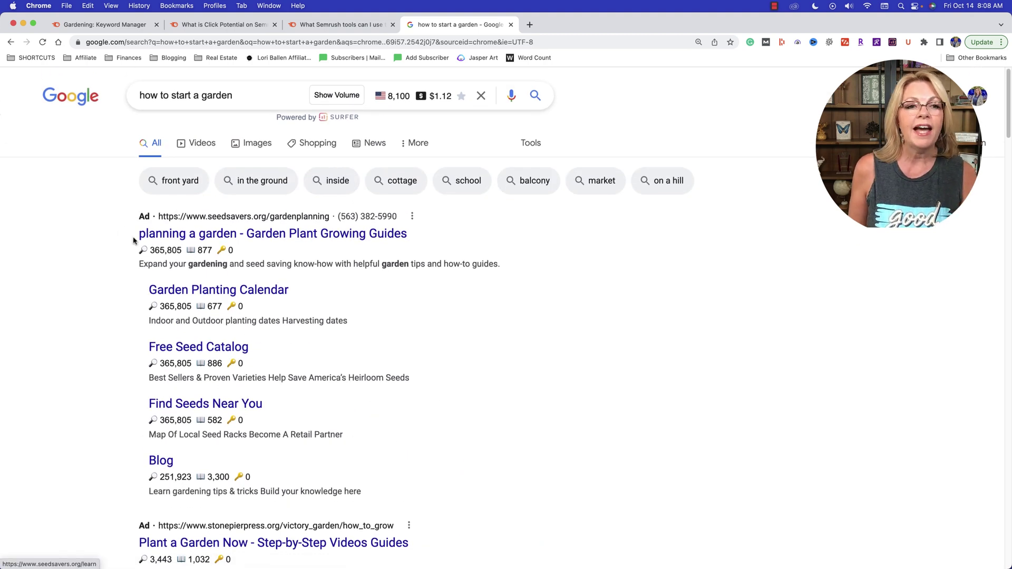
{"action": "scroll", "coordinate": [237, 240], "scroll_direction": "down", "scroll_amount": 1}
{"action": "scroll", "coordinate": [240, 240], "scroll_direction": "down", "scroll_amount": 2}
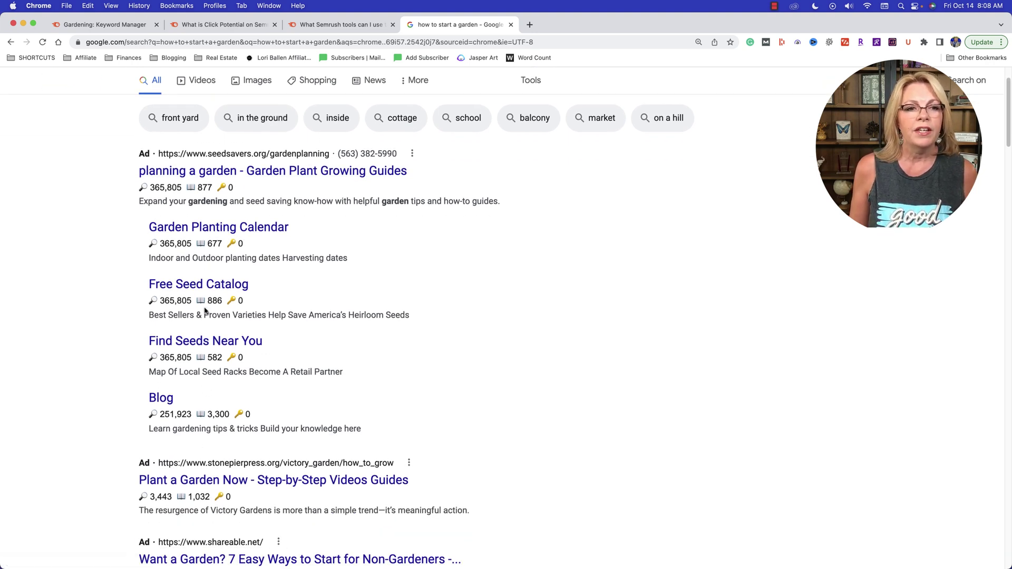
{"action": "scroll", "coordinate": [315, 248], "scroll_direction": "down", "scroll_amount": 1}
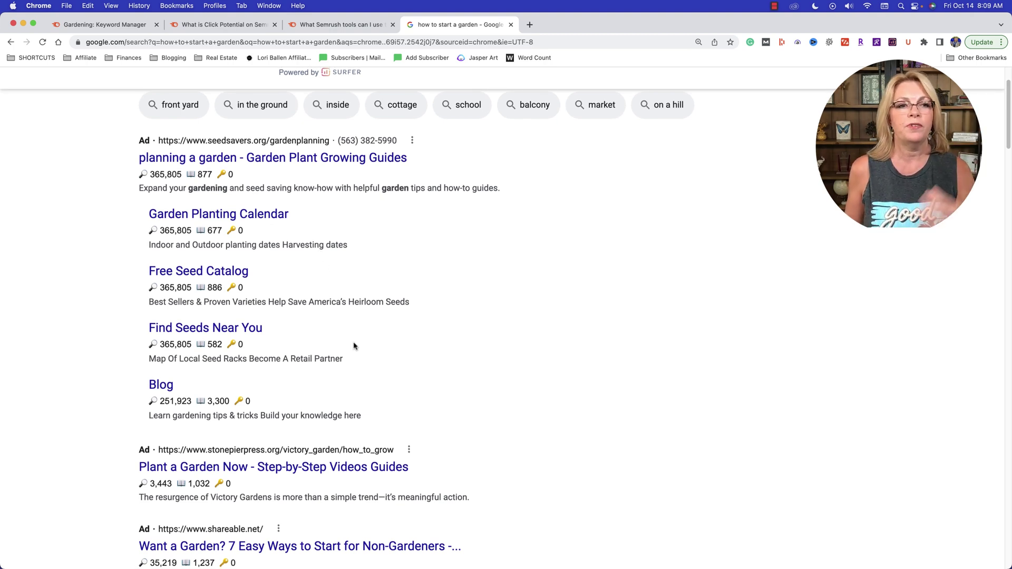
{"action": "scroll", "coordinate": [409, 388], "scroll_direction": "down", "scroll_amount": 3}
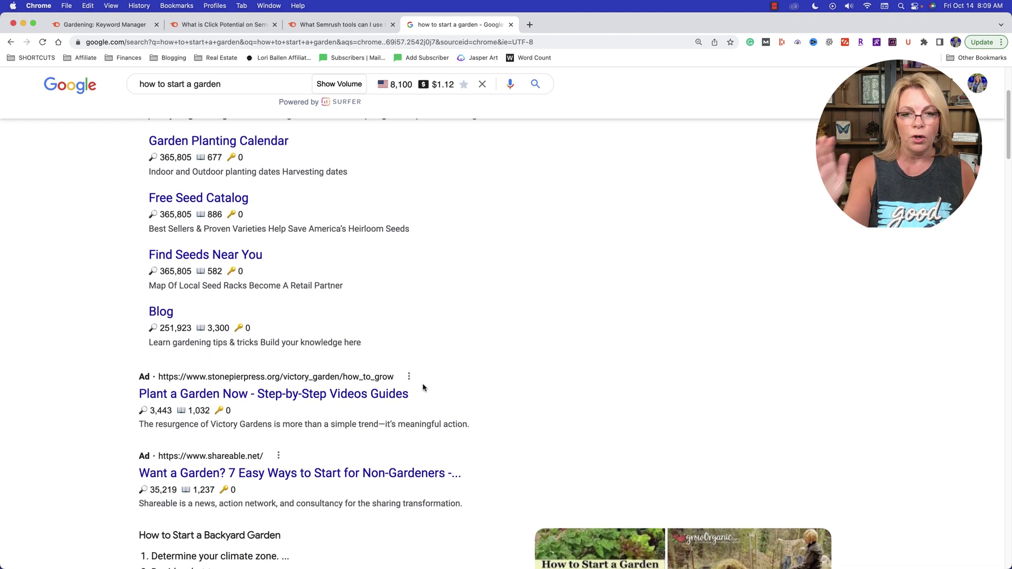
{"action": "scroll", "coordinate": [423, 388], "scroll_direction": "down", "scroll_amount": 6}
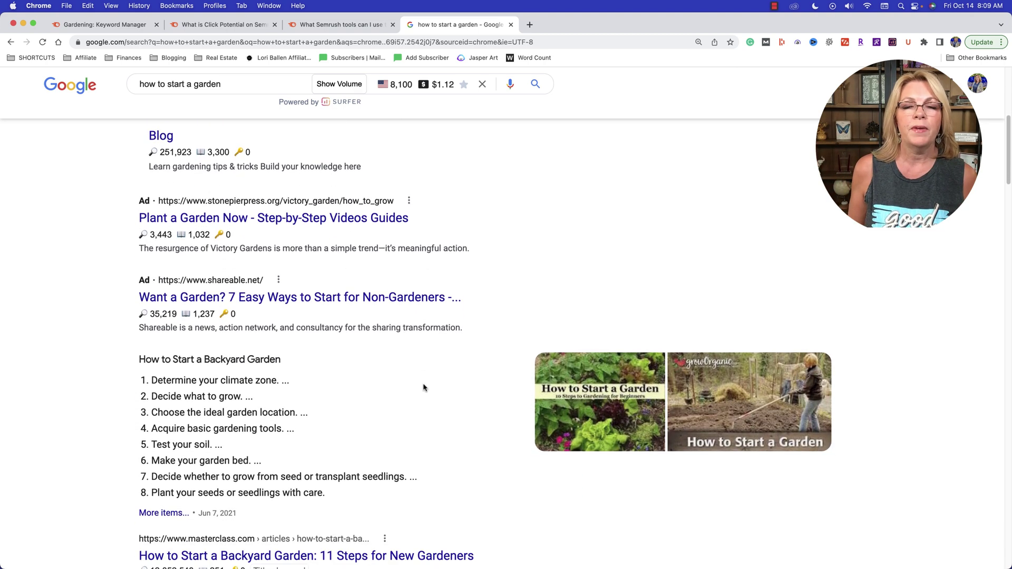
{"action": "scroll", "coordinate": [423, 388], "scroll_direction": "down", "scroll_amount": 5}
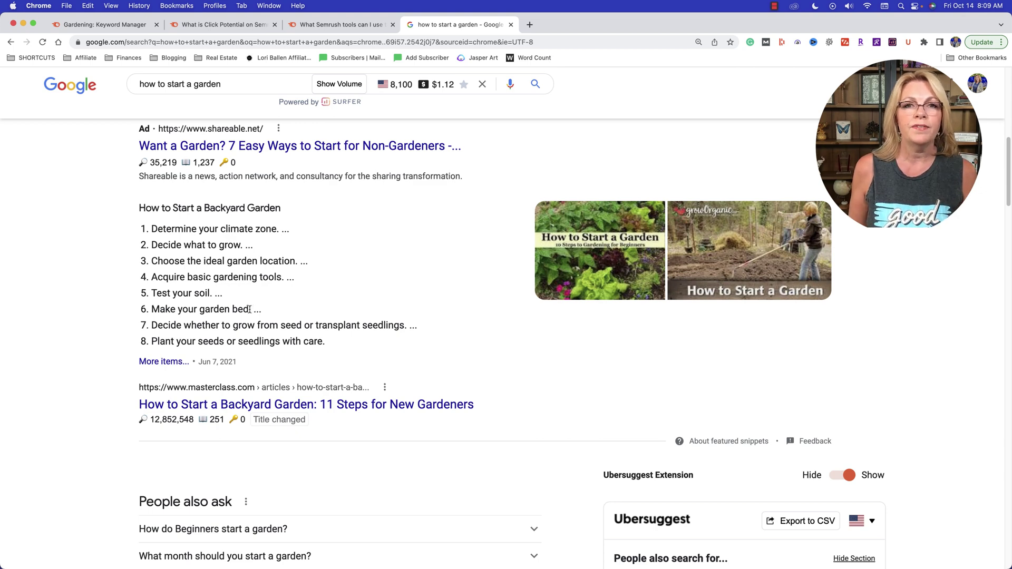
{"action": "scroll", "coordinate": [248, 310], "scroll_direction": "down", "scroll_amount": 5}
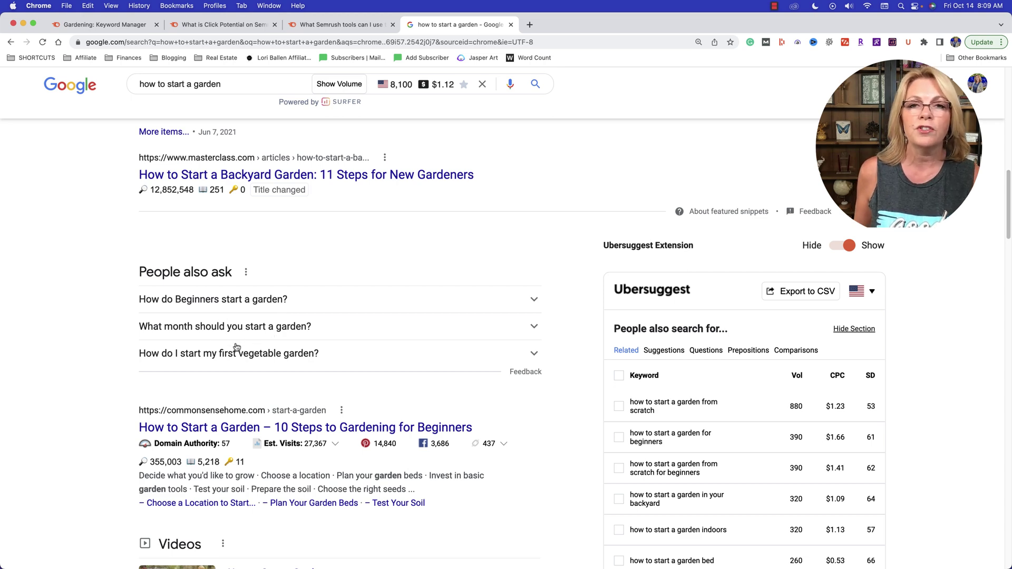
{"action": "scroll", "coordinate": [236, 347], "scroll_direction": "up", "scroll_amount": 15}
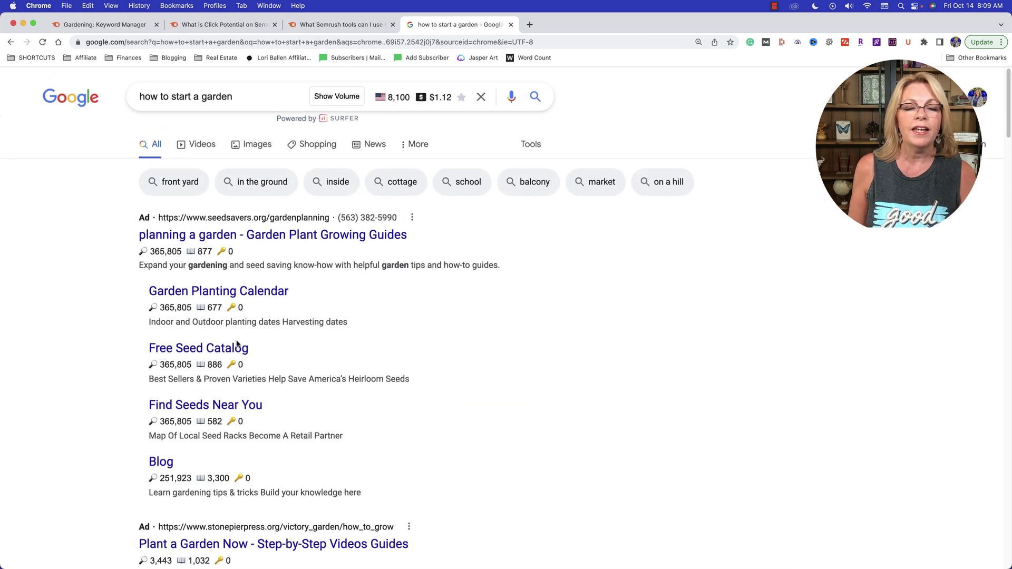
{"action": "scroll", "coordinate": [517, 219], "scroll_direction": "down", "scroll_amount": 7}
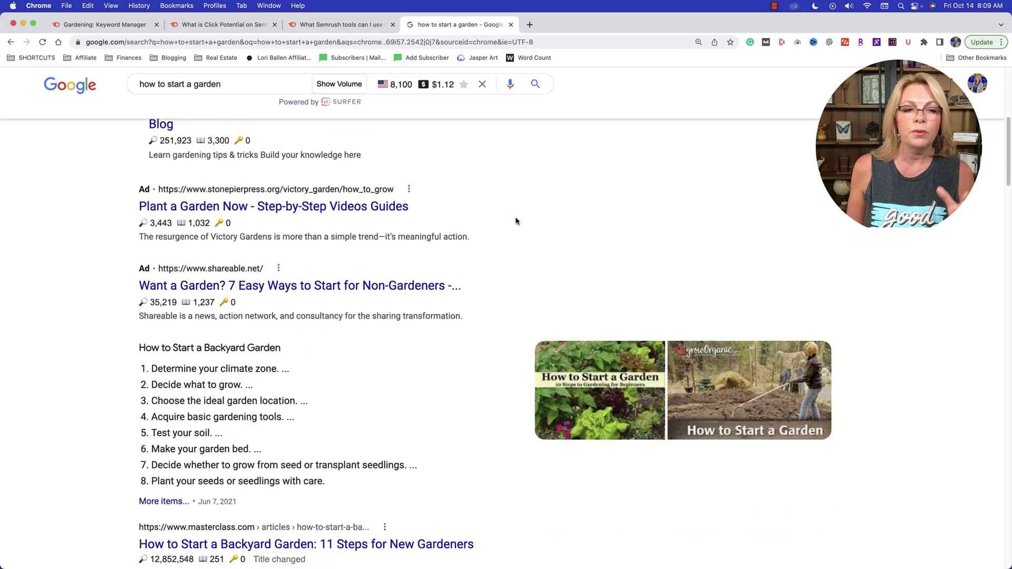
{"action": "scroll", "coordinate": [303, 311], "scroll_direction": "down", "scroll_amount": 3}
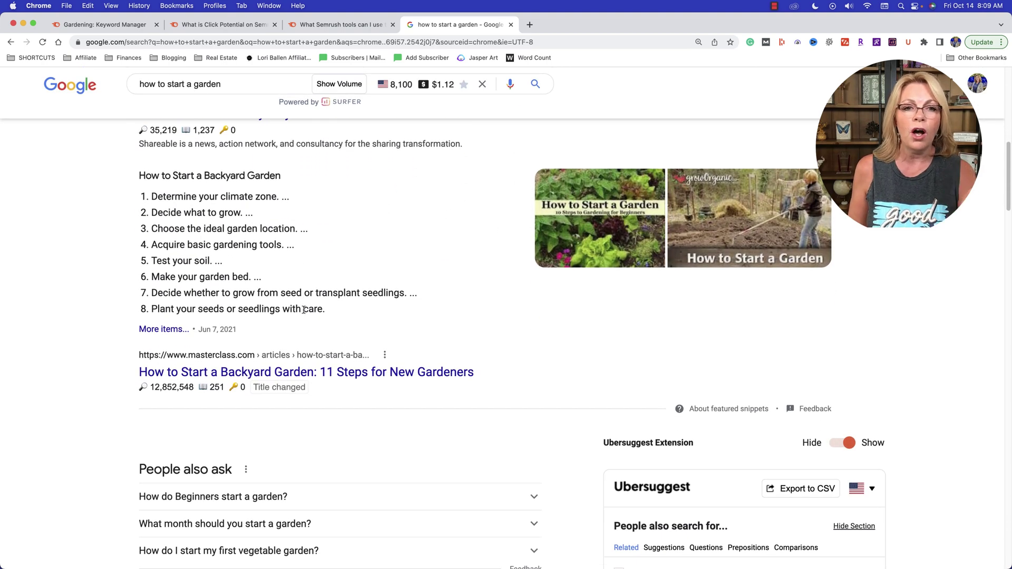
{"action": "scroll", "coordinate": [304, 310], "scroll_direction": "down", "scroll_amount": 7}
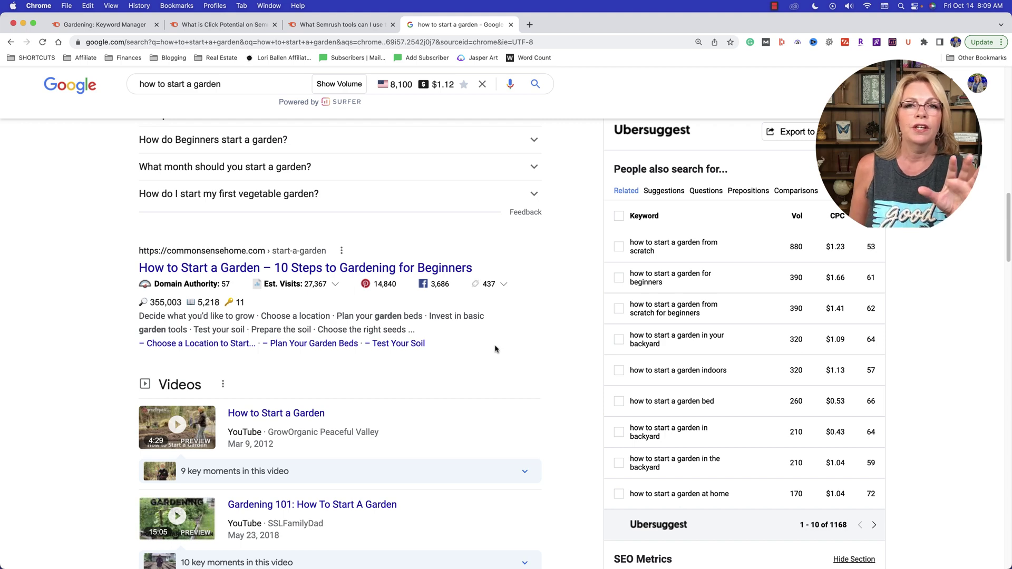
{"action": "scroll", "coordinate": [498, 346], "scroll_direction": "down", "scroll_amount": 3}
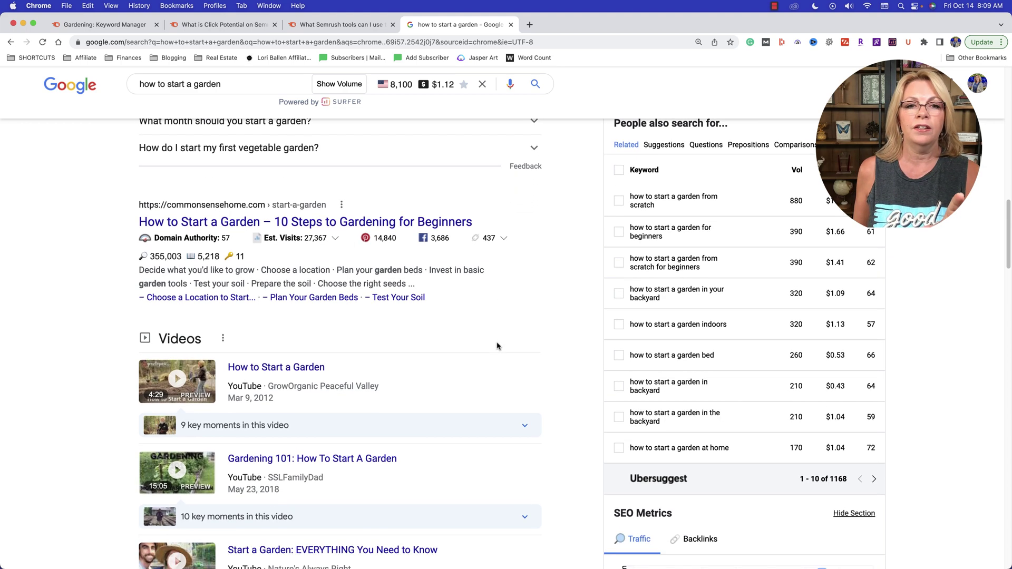
{"action": "scroll", "coordinate": [501, 346], "scroll_direction": "down", "scroll_amount": 4}
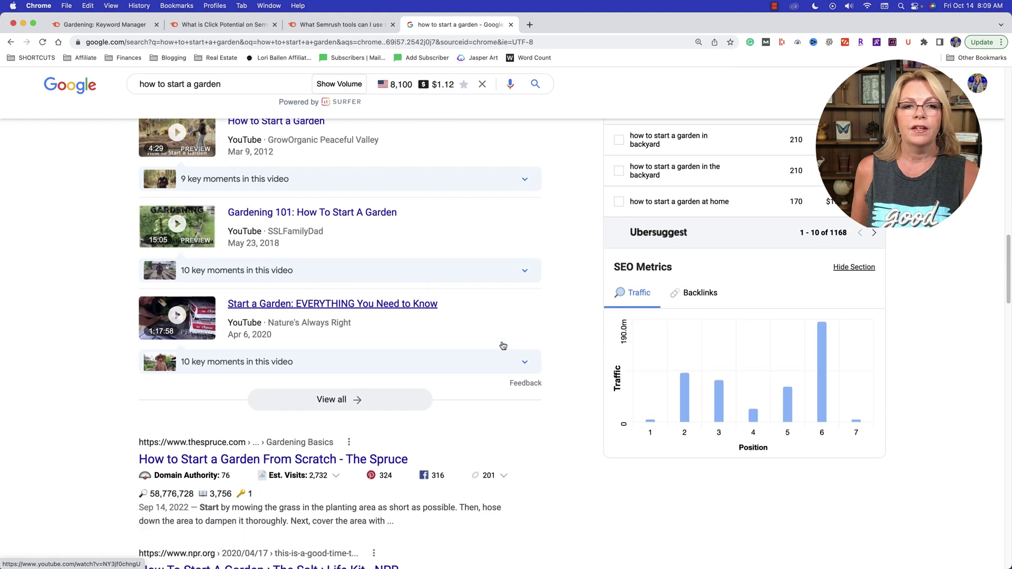
{"action": "scroll", "coordinate": [502, 345], "scroll_direction": "down", "scroll_amount": 4}
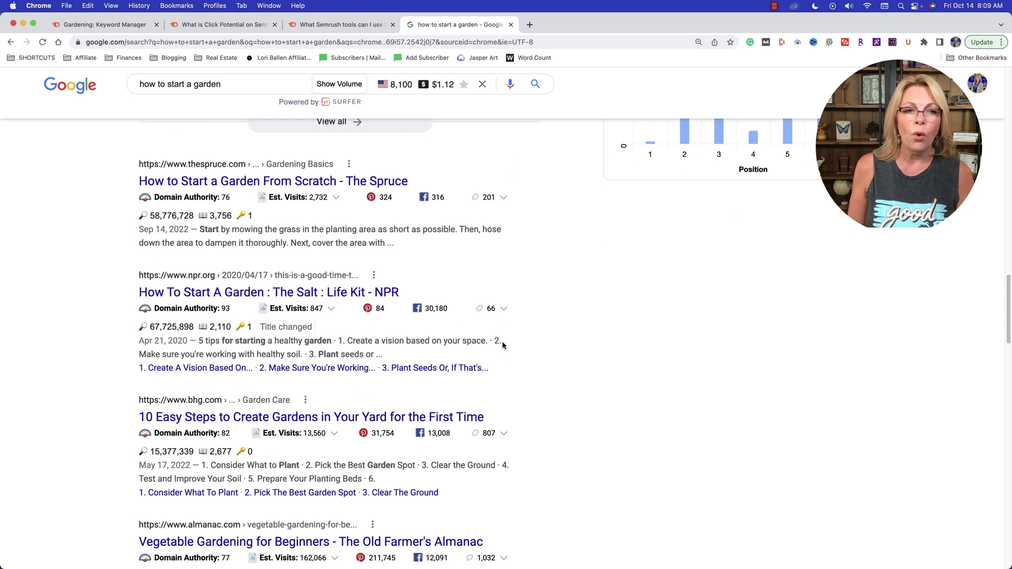
{"action": "scroll", "coordinate": [503, 343], "scroll_direction": "down", "scroll_amount": 6}
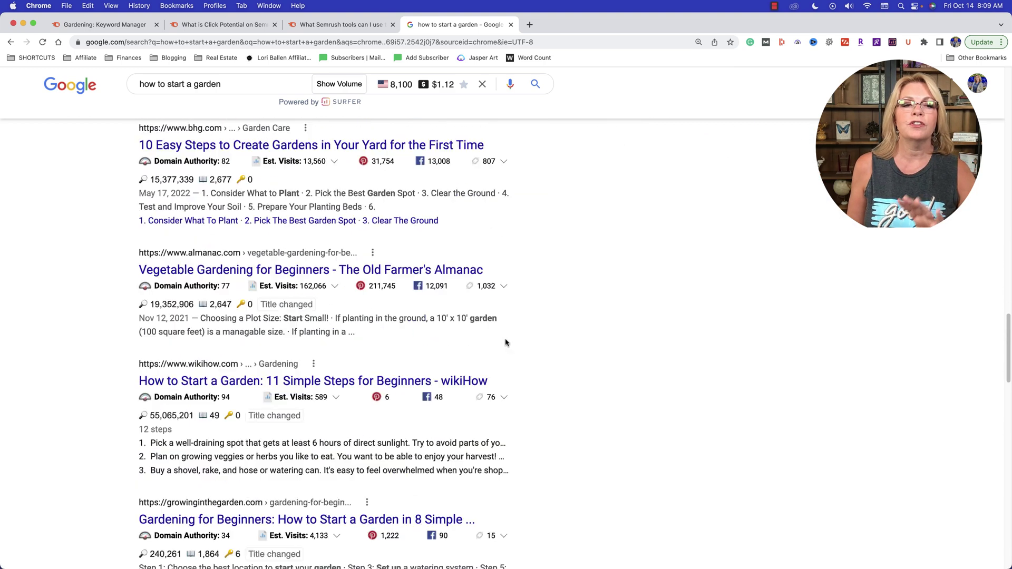
{"action": "scroll", "coordinate": [506, 343], "scroll_direction": "down", "scroll_amount": 6}
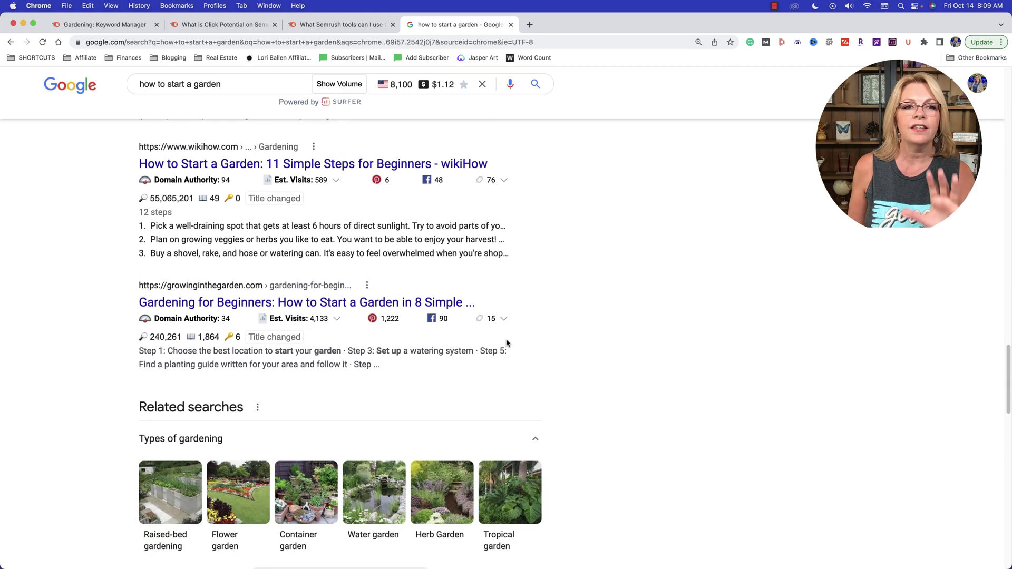
{"action": "scroll", "coordinate": [507, 345], "scroll_direction": "down", "scroll_amount": 4}
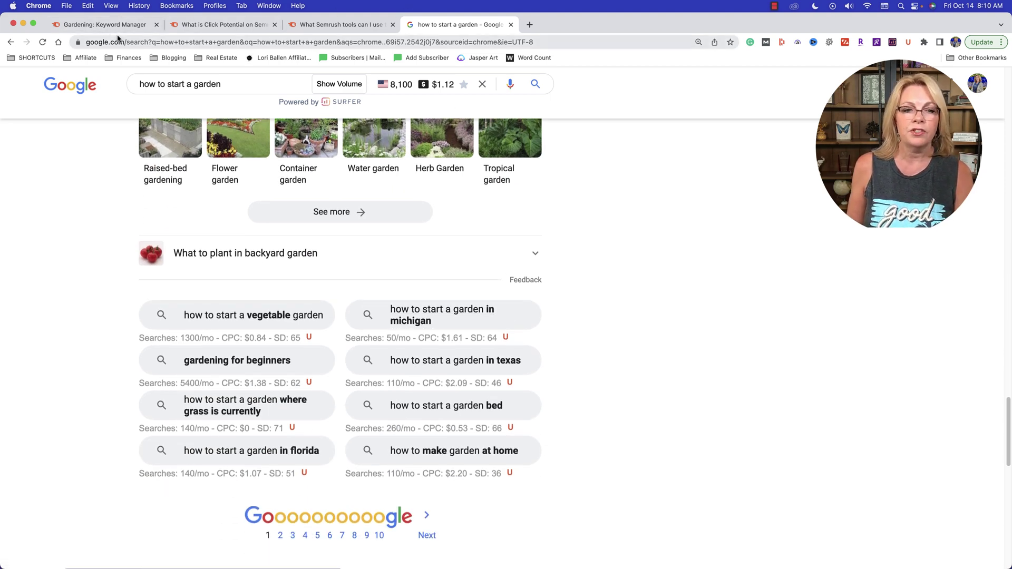
- Manually add 'how to garden', 'how to grow a garden' and 'how to start a garden in the front yard' to Gardening
{"action": "left_click", "coordinate": [216, 33]}
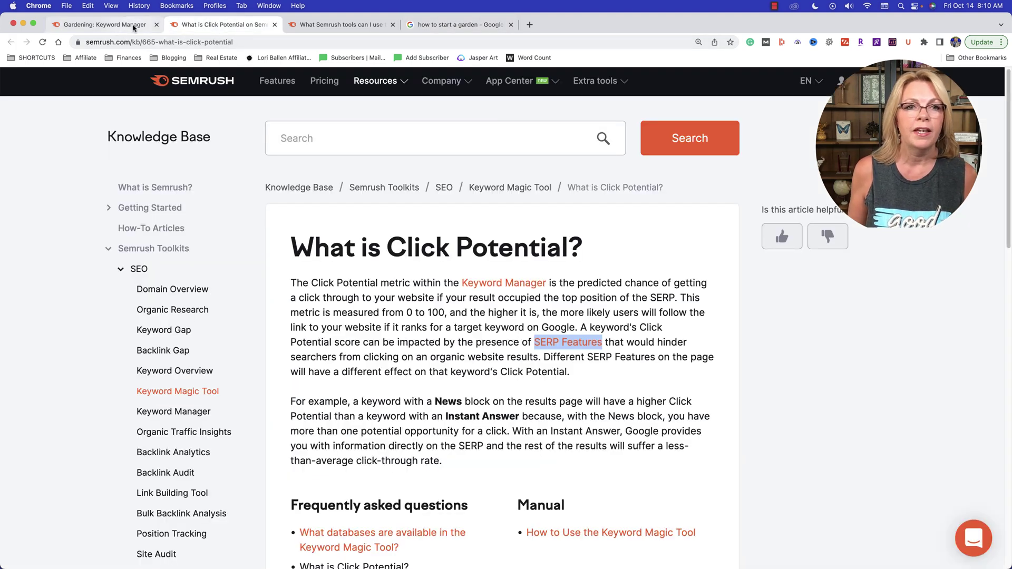
{"action": "left_click", "coordinate": [106, 26]}
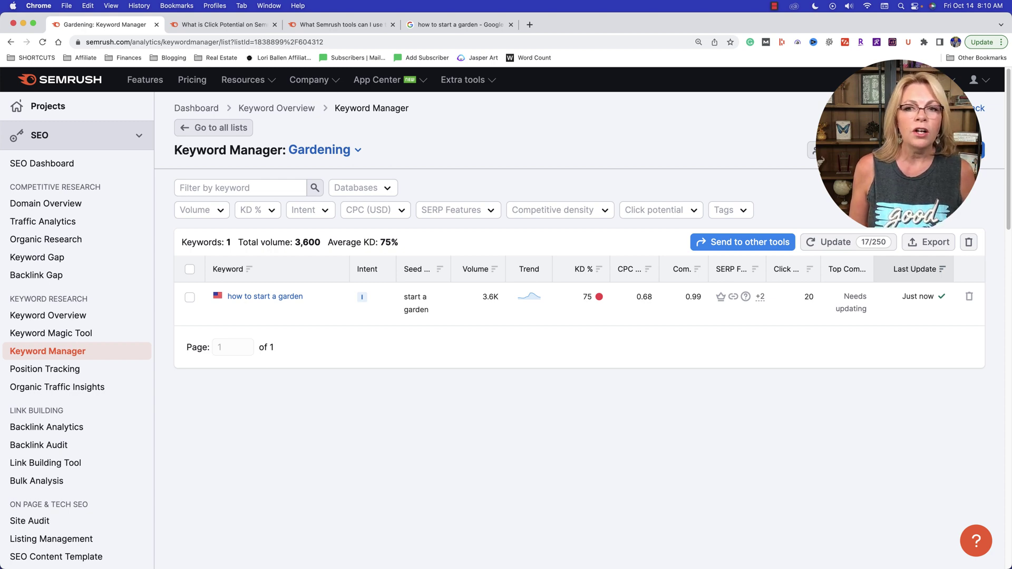
{"action": "left_click", "coordinate": [974, 150]}
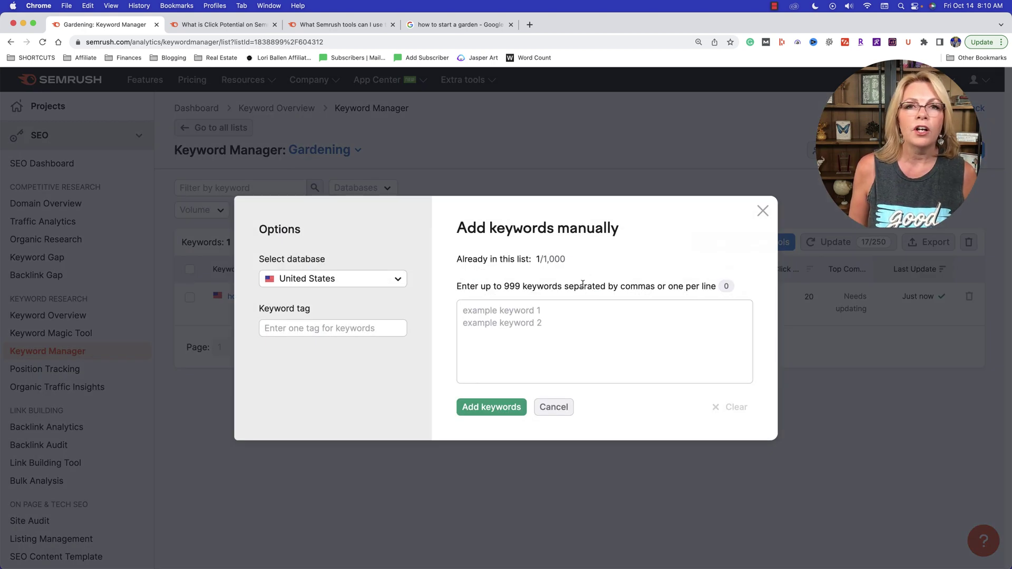
{"action": "left_click", "coordinate": [543, 315]}
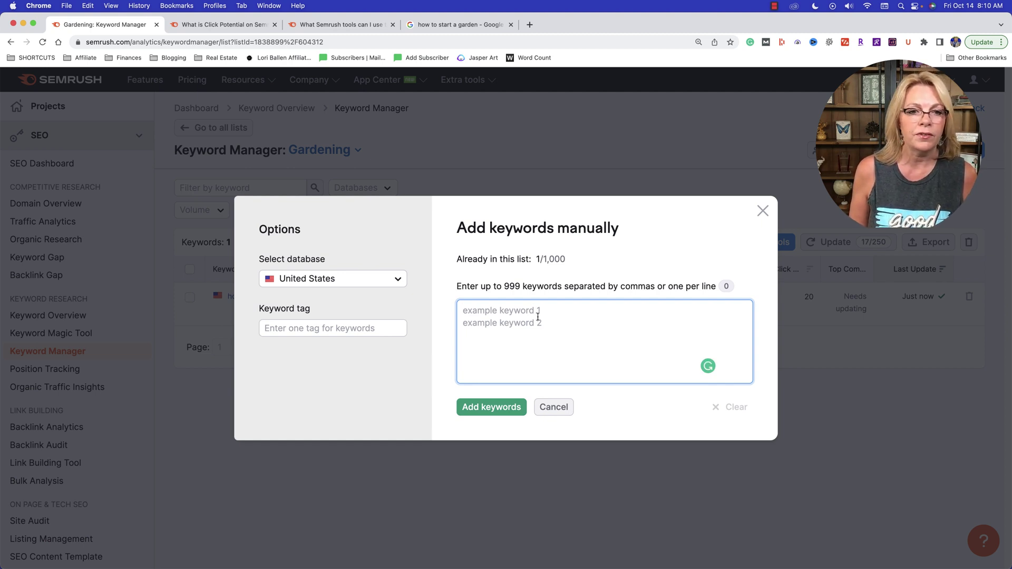
{"action": "type", "text": "how to"}
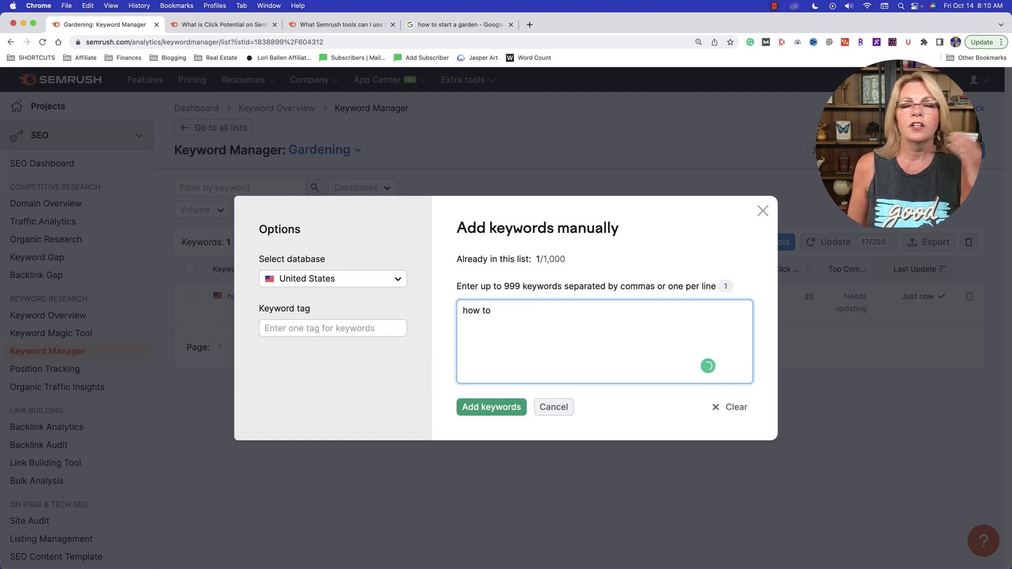
{"action": "type", "text": " garden"}
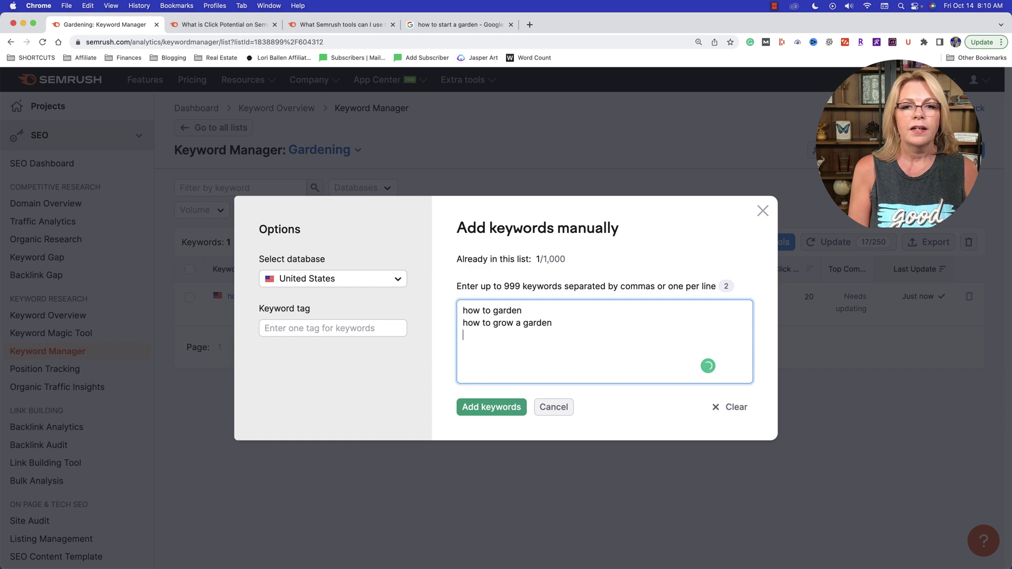
{"action": "type", "text": "  howhow to start a garden in the front"}
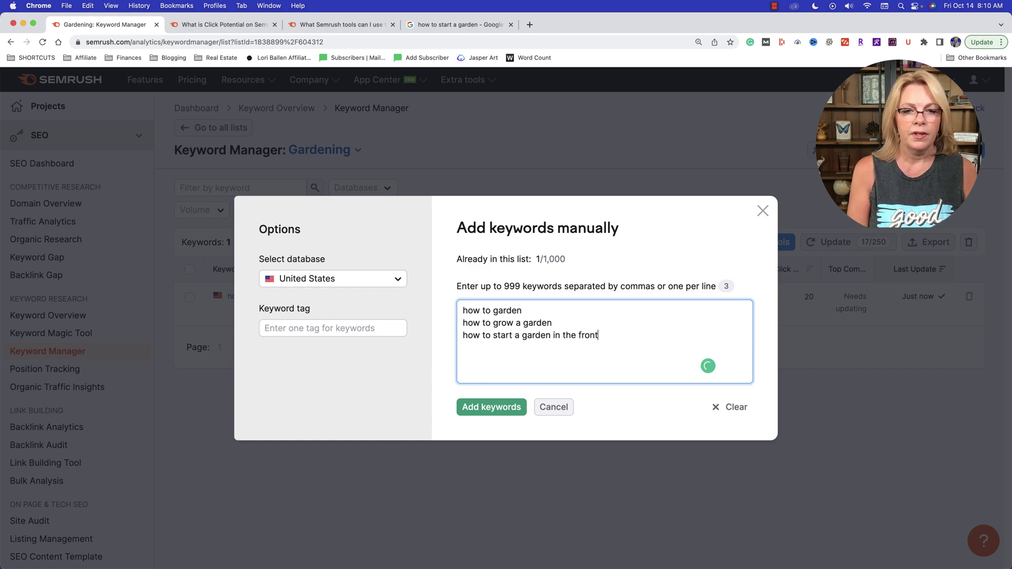
{"action": "type", "text": "d"}
{"action": "left_click", "coordinate": [565, 224]}
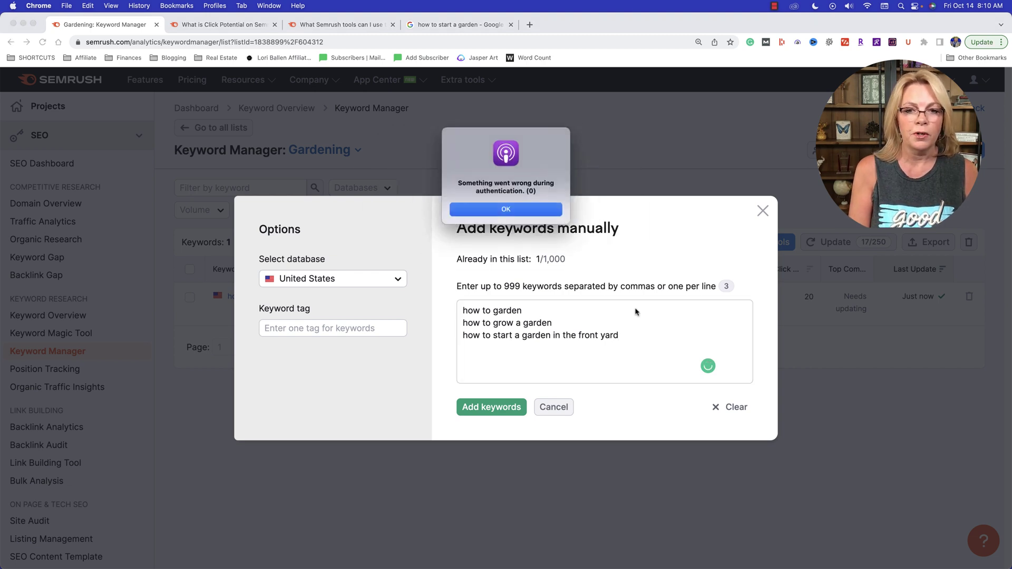
{"action": "left_click", "coordinate": [495, 209]}
{"action": "left_click", "coordinate": [493, 408]}
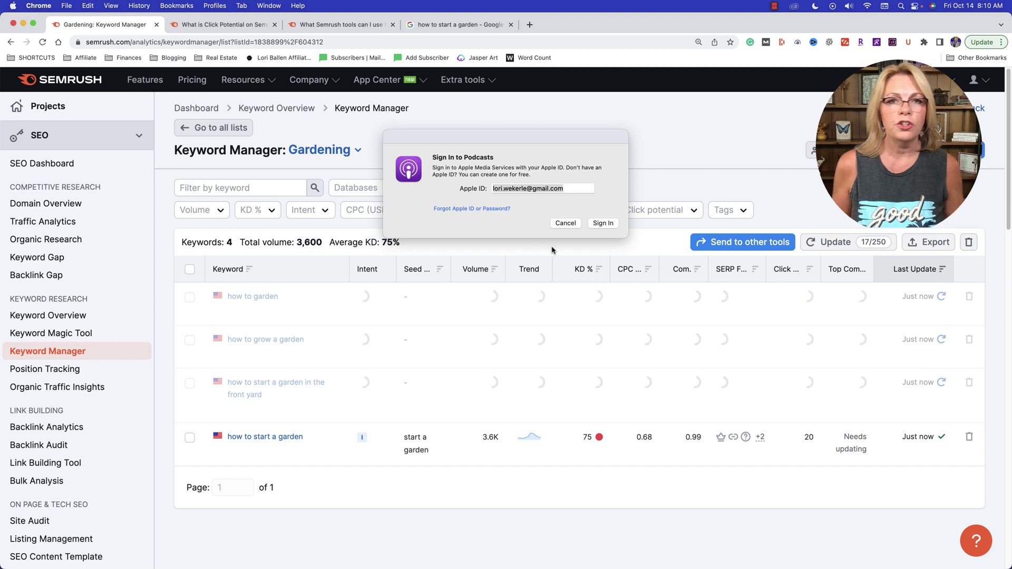
- Cancel the Podcasts sign-in prompt and dismiss its authentication error alerts
{"action": "left_click", "coordinate": [574, 230]}
{"action": "left_click", "coordinate": [573, 227]}
{"action": "left_click", "coordinate": [507, 216]}
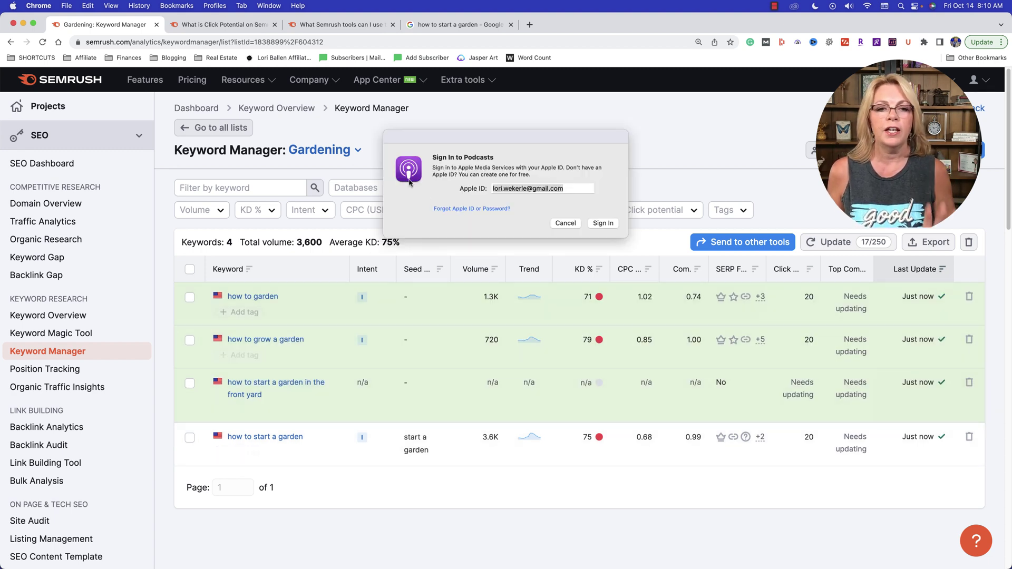
{"action": "left_click", "coordinate": [566, 223]}
{"action": "left_click", "coordinate": [542, 213]}
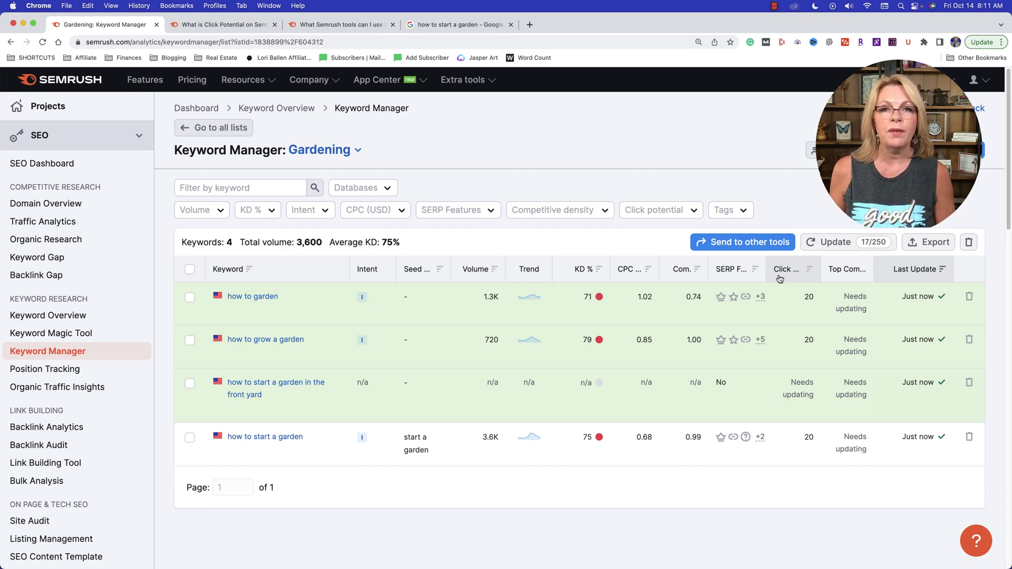
- Return to all keyword lists and open BB TD 2 with its 975 keywords
{"action": "left_click", "coordinate": [63, 355]}
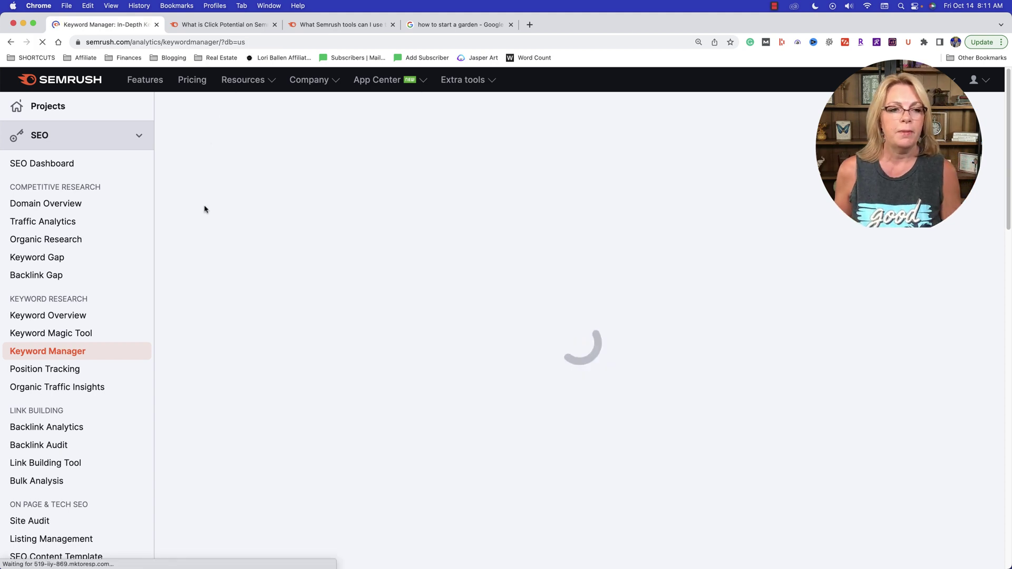
{"action": "scroll", "coordinate": [258, 252], "scroll_direction": "down", "scroll_amount": 1}
{"action": "scroll", "coordinate": [302, 366], "scroll_direction": "down", "scroll_amount": 4}
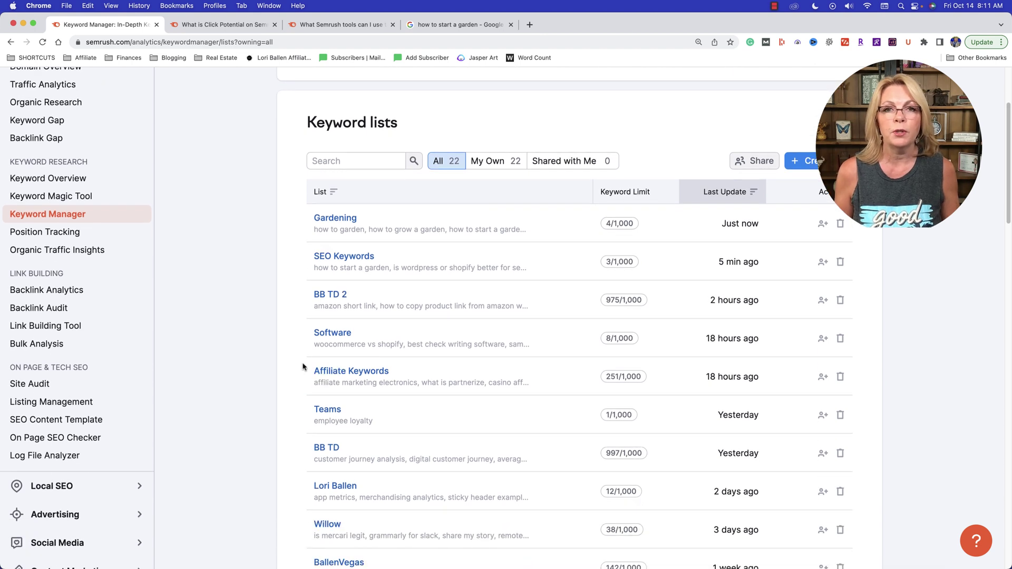
{"action": "scroll", "coordinate": [300, 367], "scroll_direction": "down", "scroll_amount": 1}
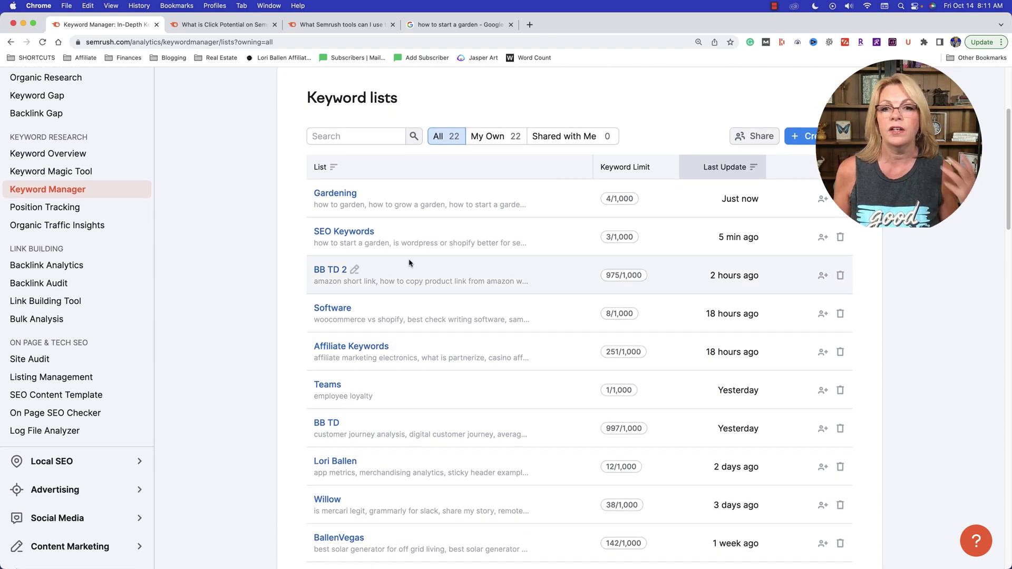
{"action": "left_click", "coordinate": [330, 268]}
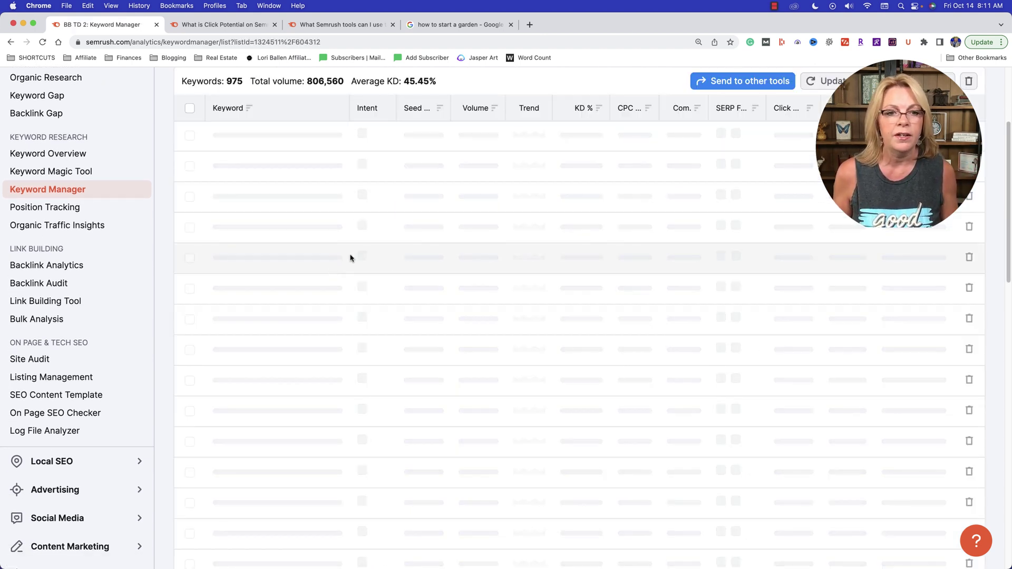
{"action": "scroll", "coordinate": [382, 257], "scroll_direction": "up", "scroll_amount": 5}
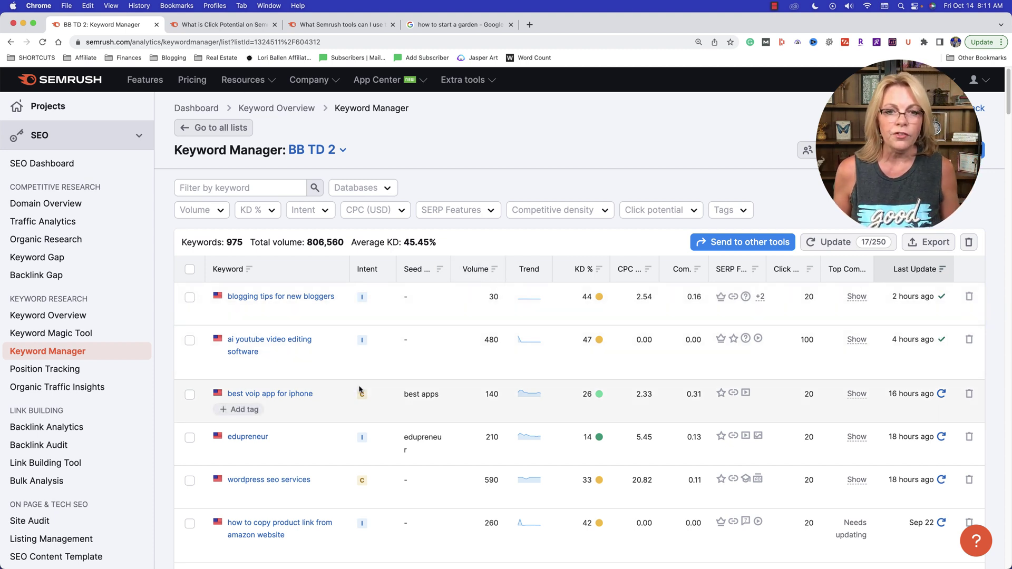
- Sort BB TD 2 by volume, then by KD % so 'webinar software' at KD 83 leads
{"action": "left_click", "coordinate": [486, 270]}
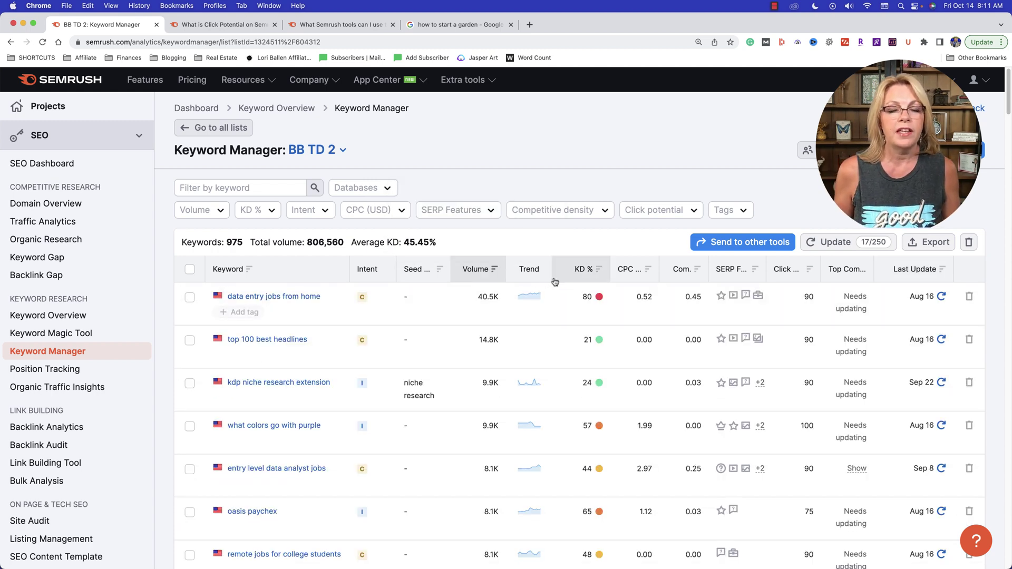
{"action": "left_click", "coordinate": [582, 275]}
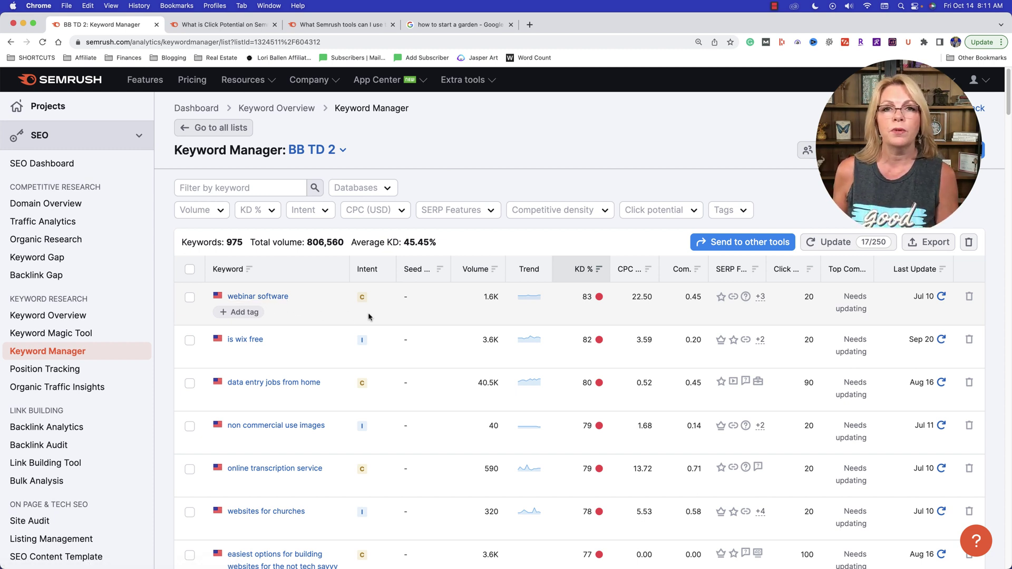
{"action": "mouse_move", "coordinate": [364, 303]}
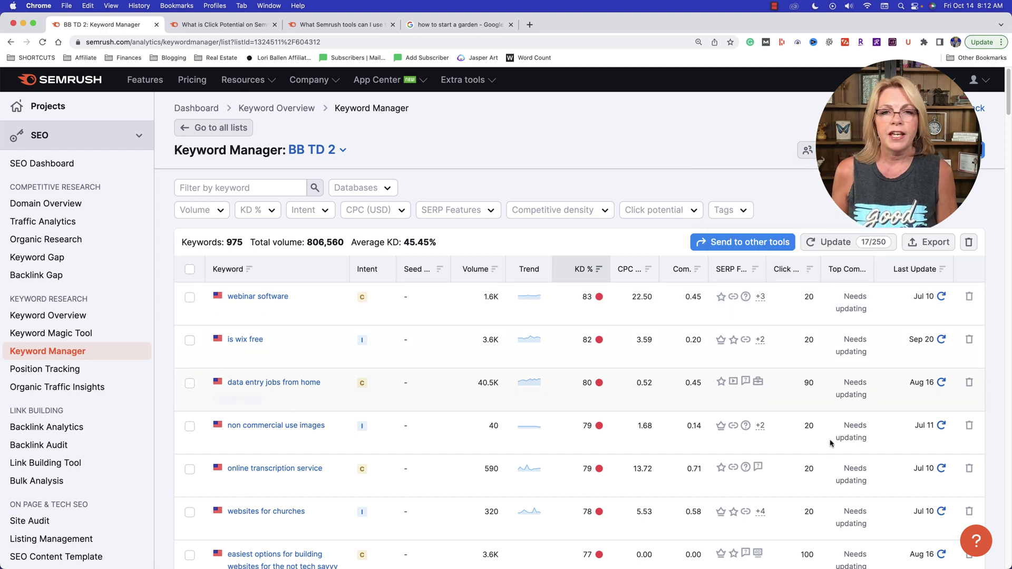
- Sort BB TD 2 by Click Potential and browse the 100% keywords led by 'ai youtube video editing software'
{"action": "left_click", "coordinate": [792, 272]}
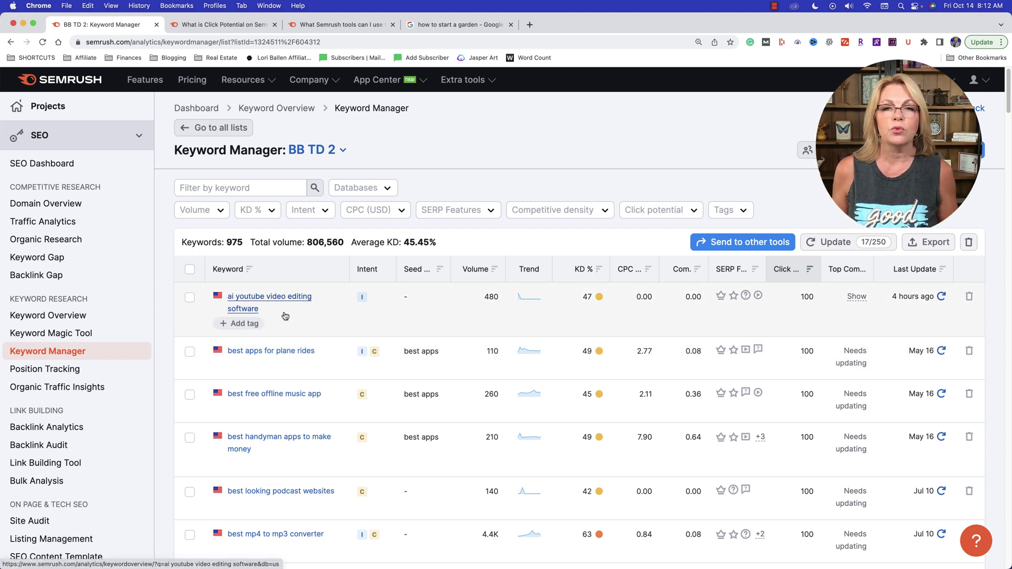
{"action": "scroll", "coordinate": [298, 311], "scroll_direction": "down", "scroll_amount": 1}
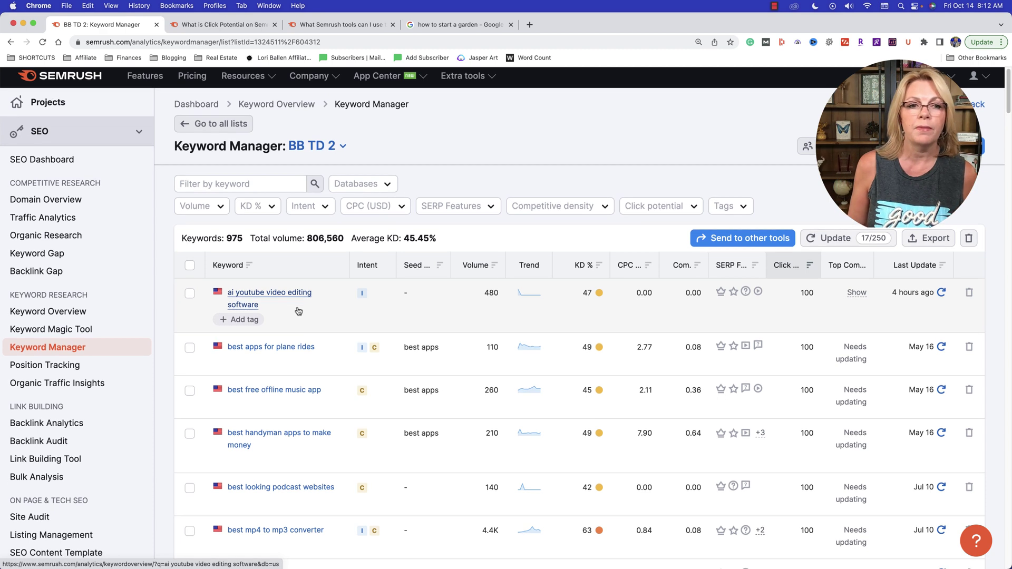
{"action": "scroll", "coordinate": [299, 311], "scroll_direction": "down", "scroll_amount": 1}
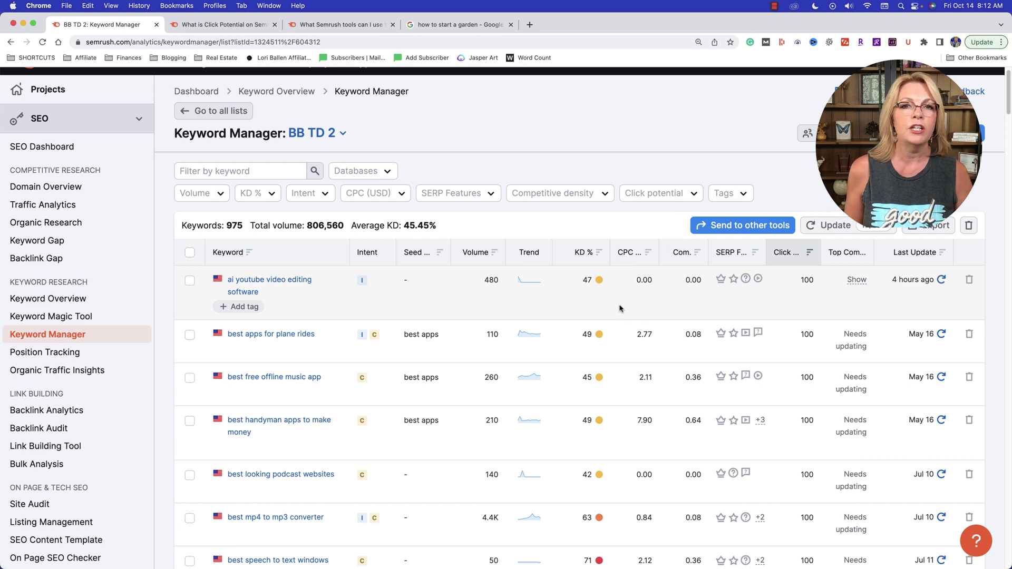
{"action": "scroll", "coordinate": [620, 309], "scroll_direction": "down", "scroll_amount": 1}
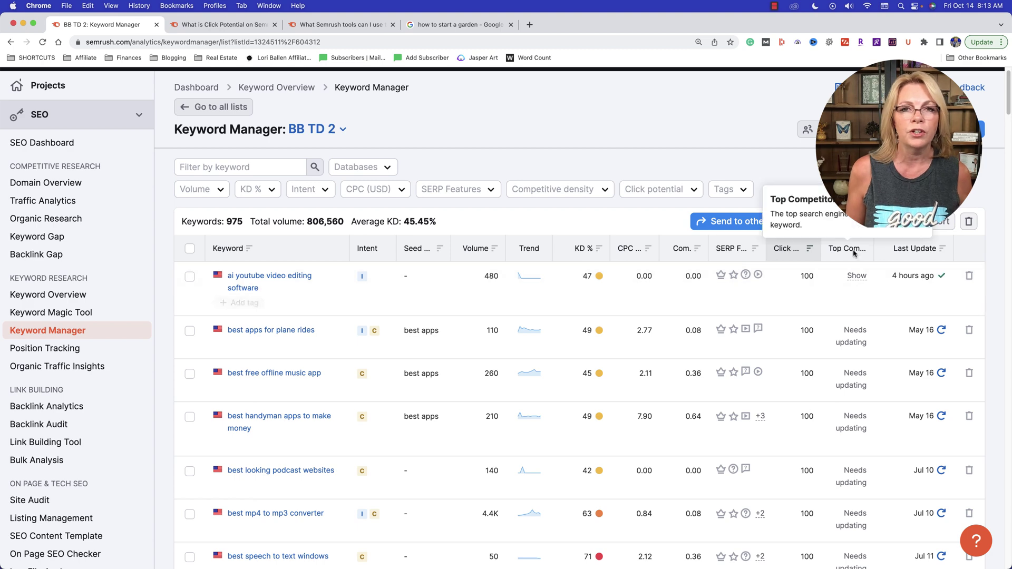
{"action": "left_click", "coordinate": [855, 277]}
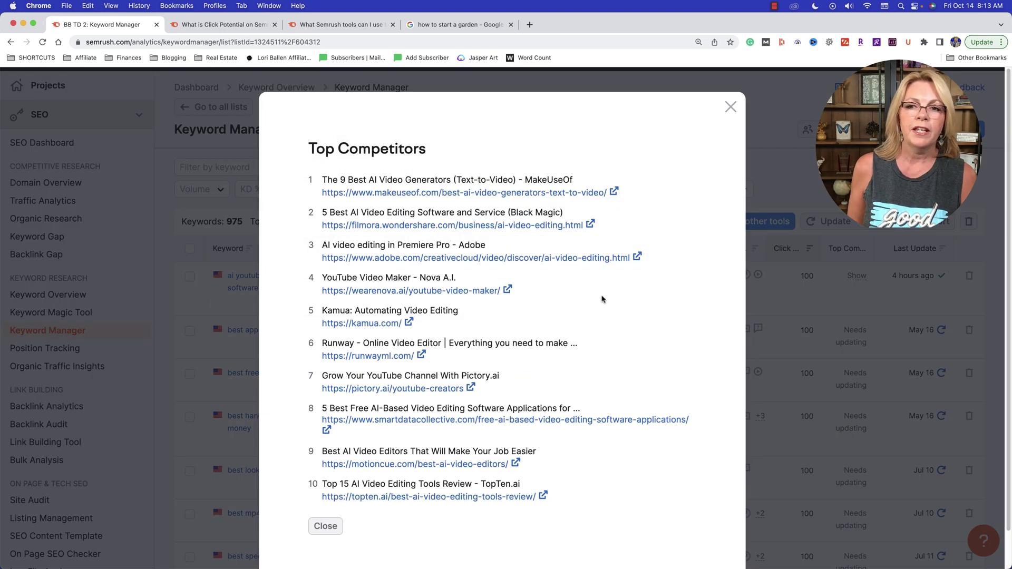
{"action": "left_click", "coordinate": [724, 110]}
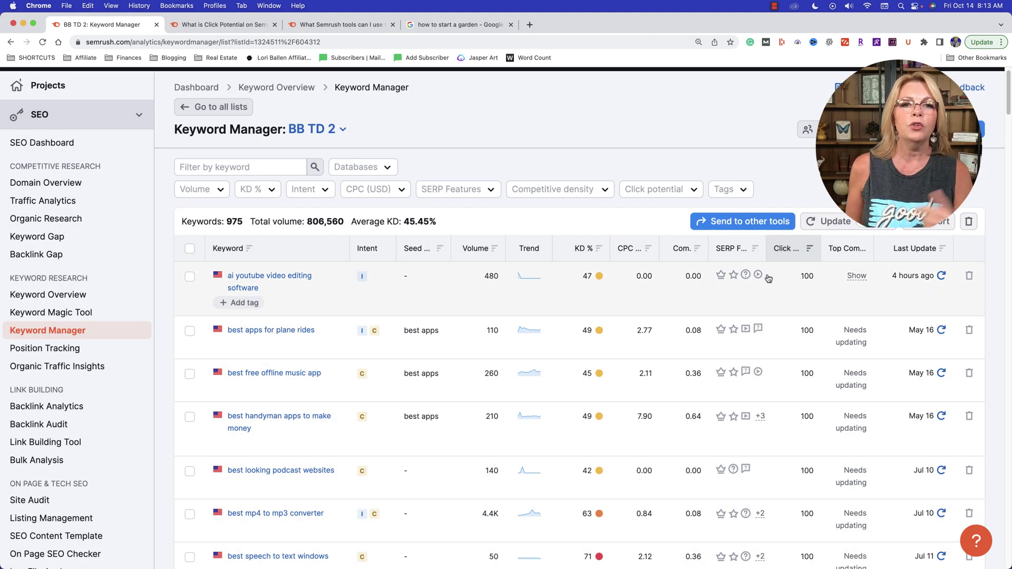
{"action": "mouse_move", "coordinate": [720, 284]}
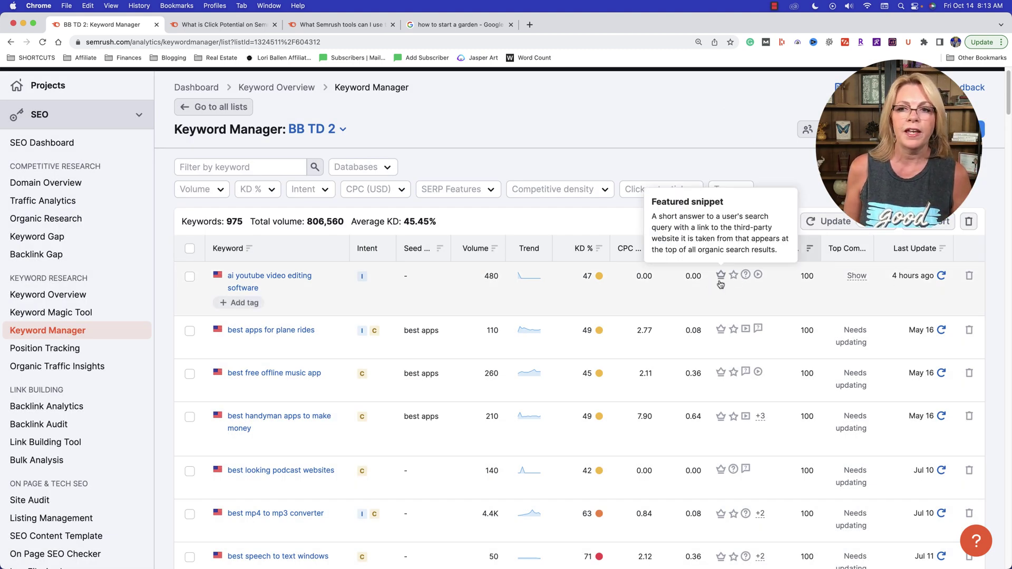